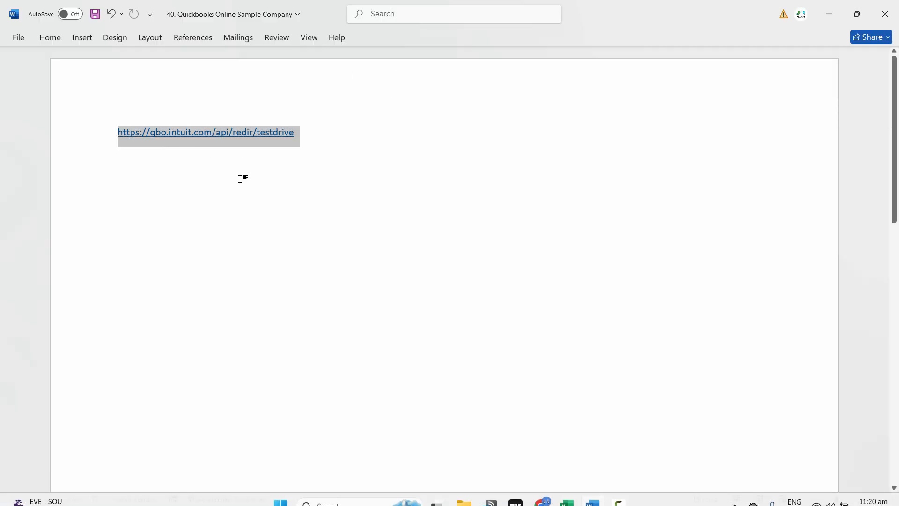
{"action": "left_click", "coordinate": [245, 176]}
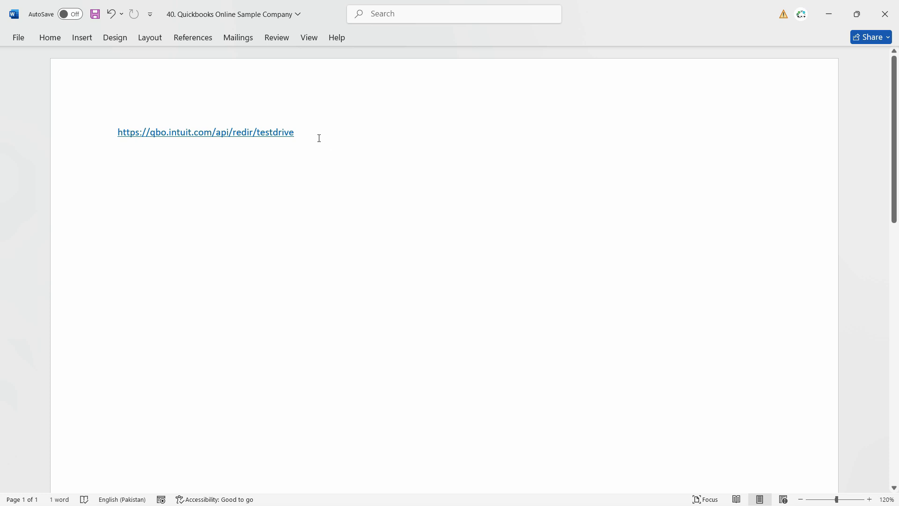
{"action": "left_click_drag", "start_coordinate": [273, 139], "coordinate": [107, 131]}
{"action": "key", "text": "ctrl+c"}
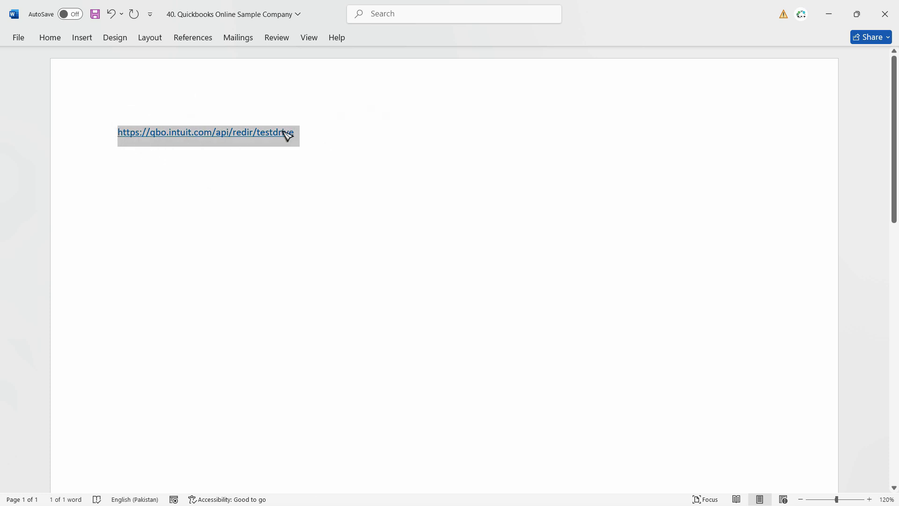
{"action": "left_click", "coordinate": [297, 170]}
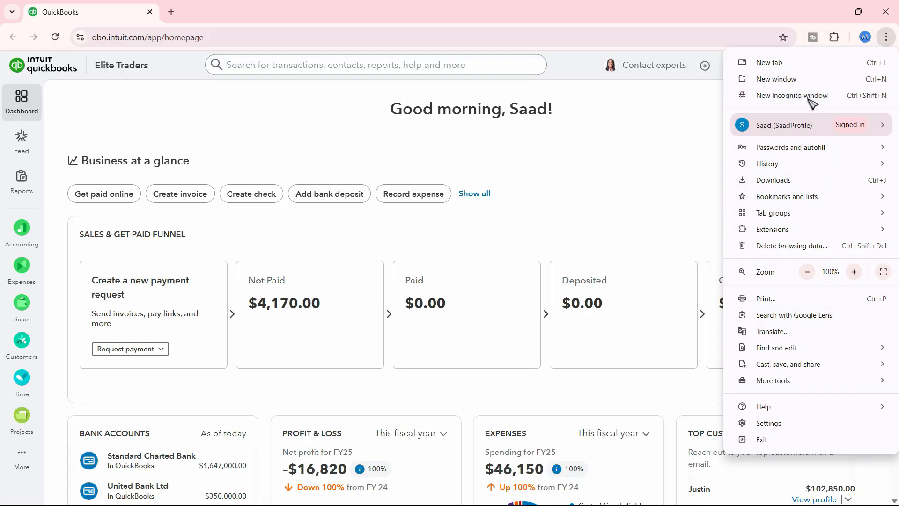
Load the copied link in a new Incognito window in Chrome and make the browser full screen.
{"action": "left_click", "coordinate": [759, 95]}
{"action": "left_click", "coordinate": [887, 37]}
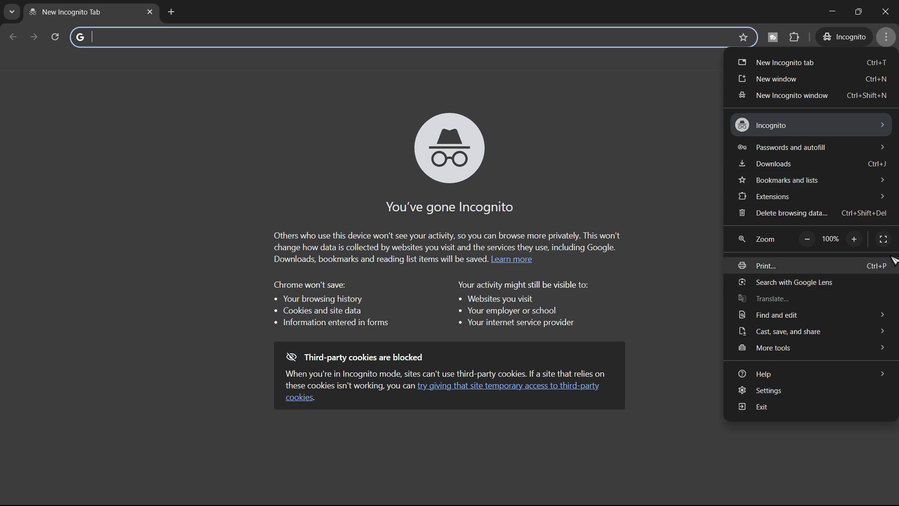
{"action": "left_click", "coordinate": [176, 47]}
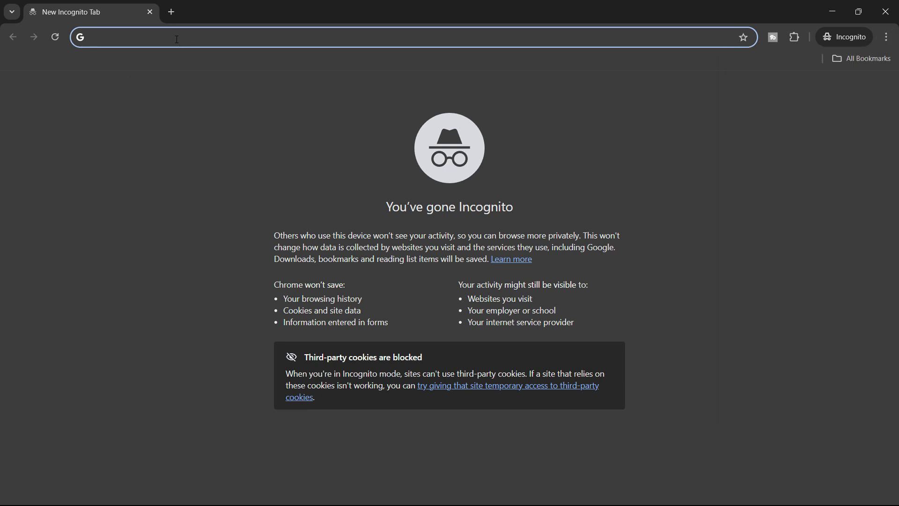
{"action": "key", "text": "ctrl+v"}
{"action": "key", "text": "Return"}
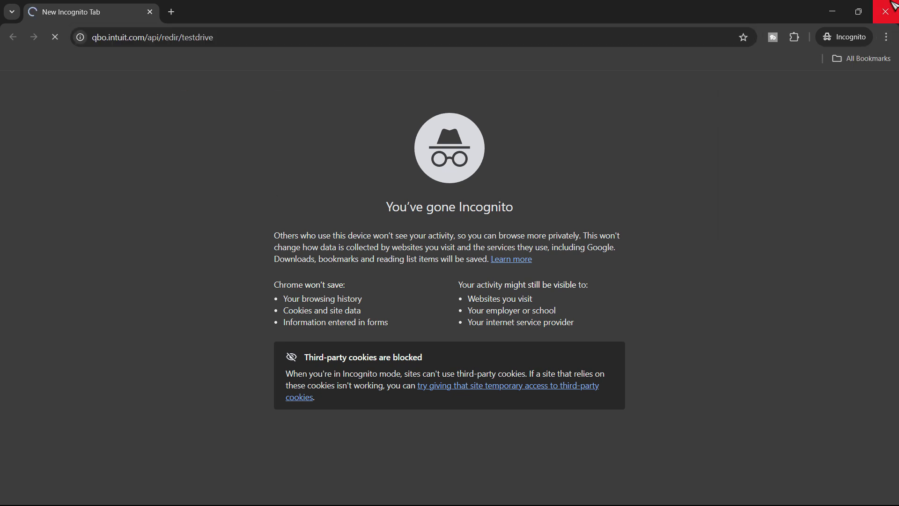
{"action": "left_click", "coordinate": [886, 37]}
{"action": "left_click", "coordinate": [883, 240]}
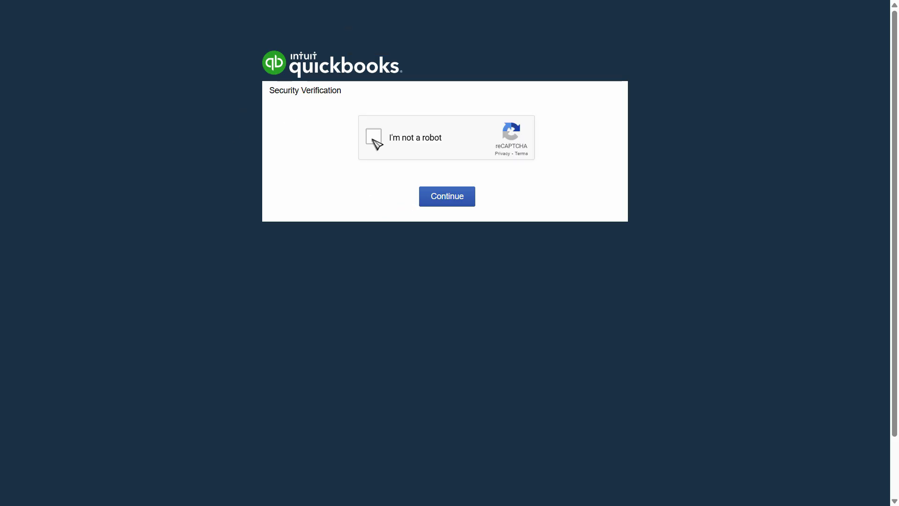
Complete the reCAPTCHA security verification by selecting the squares for bicycles, and continue to the sample company.
{"action": "left_click", "coordinate": [372, 137]}
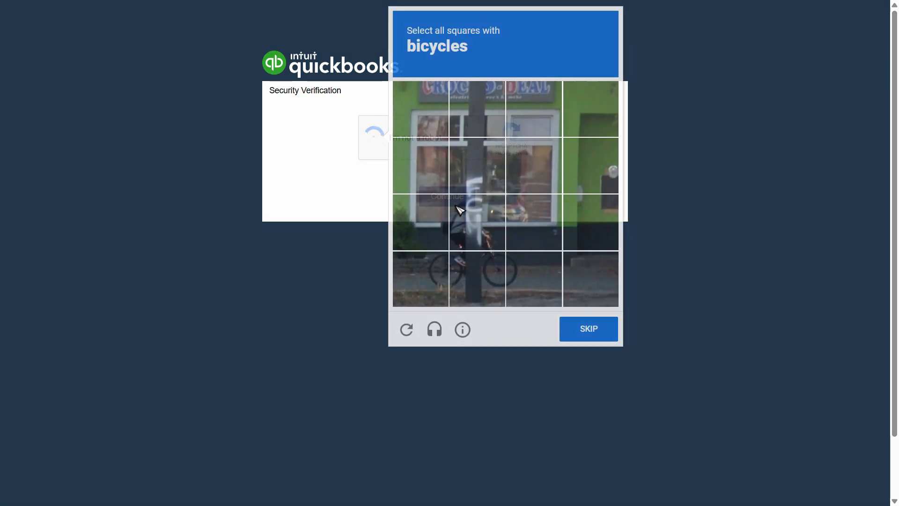
{"action": "left_click", "coordinate": [440, 244]}
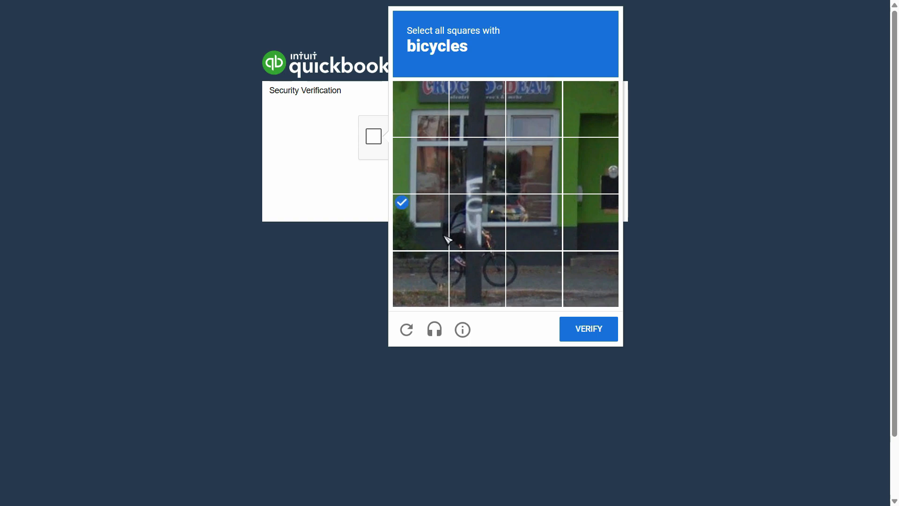
{"action": "left_click", "coordinate": [474, 239]}
{"action": "left_click", "coordinate": [503, 275]}
{"action": "left_click", "coordinate": [519, 285]}
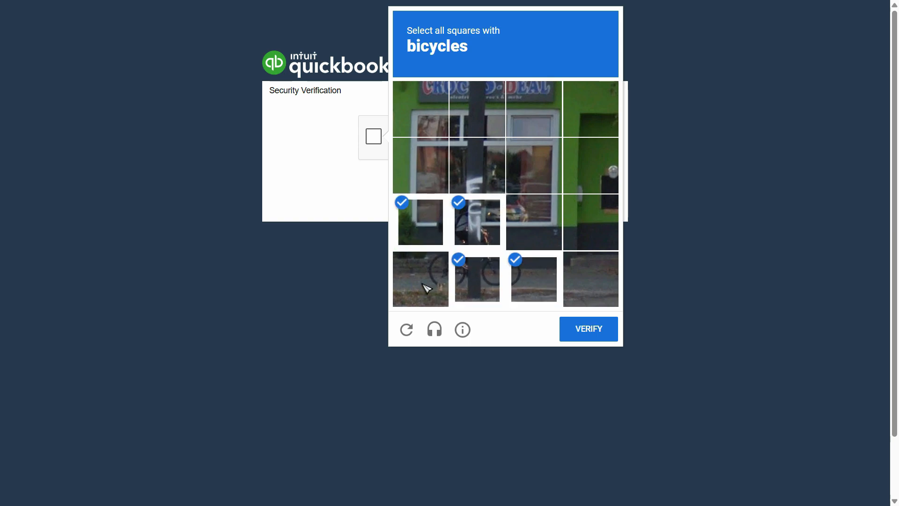
{"action": "left_click", "coordinate": [425, 287]}
{"action": "left_click", "coordinate": [589, 328]}
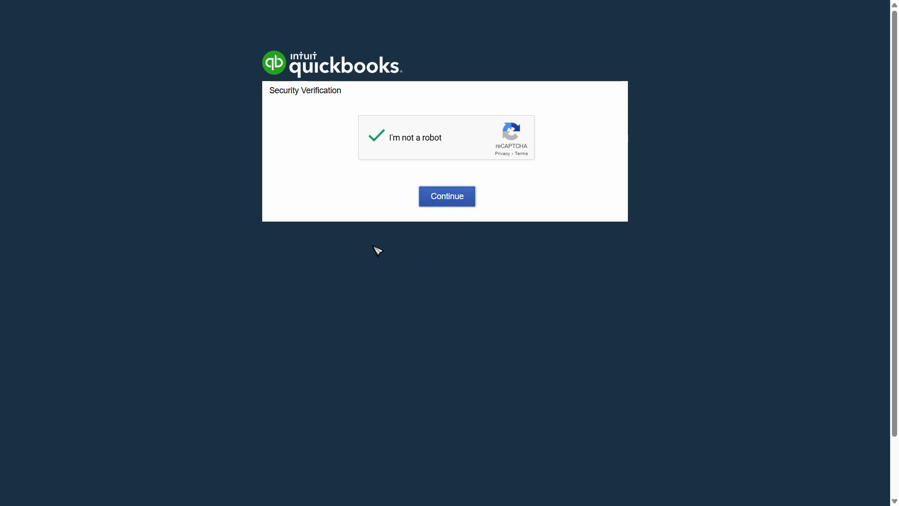
{"action": "left_click", "coordinate": [444, 202]}
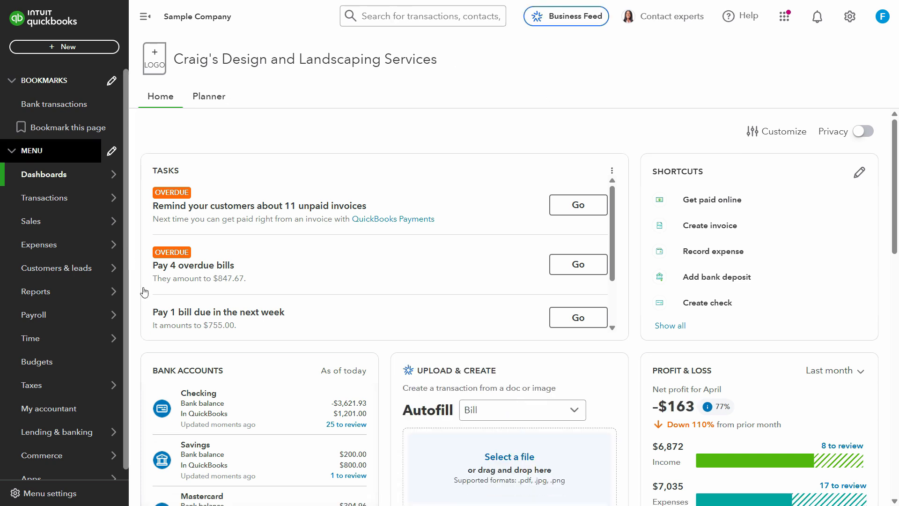
Open the Profit and Loss report from the standard reports and run it with columns displayed by Months.
{"action": "mouse_move", "coordinate": [75, 300]}
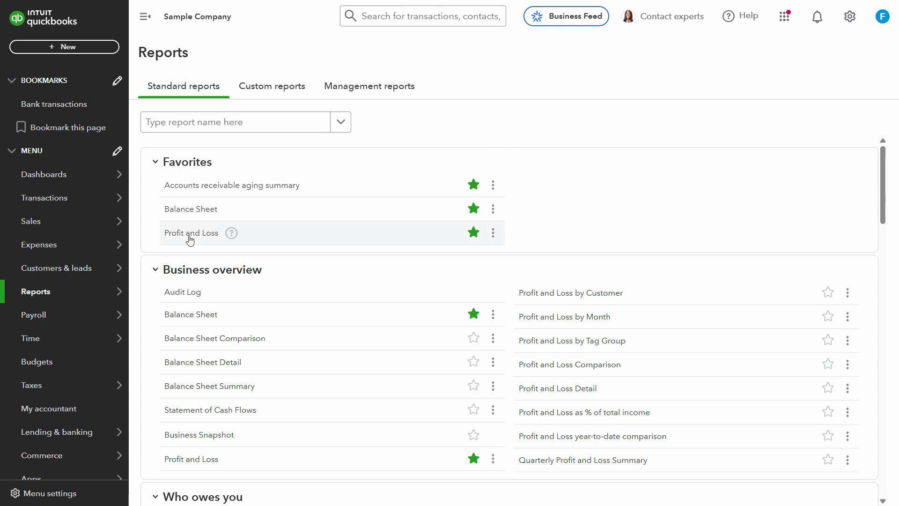
{"action": "left_click", "coordinate": [191, 233]}
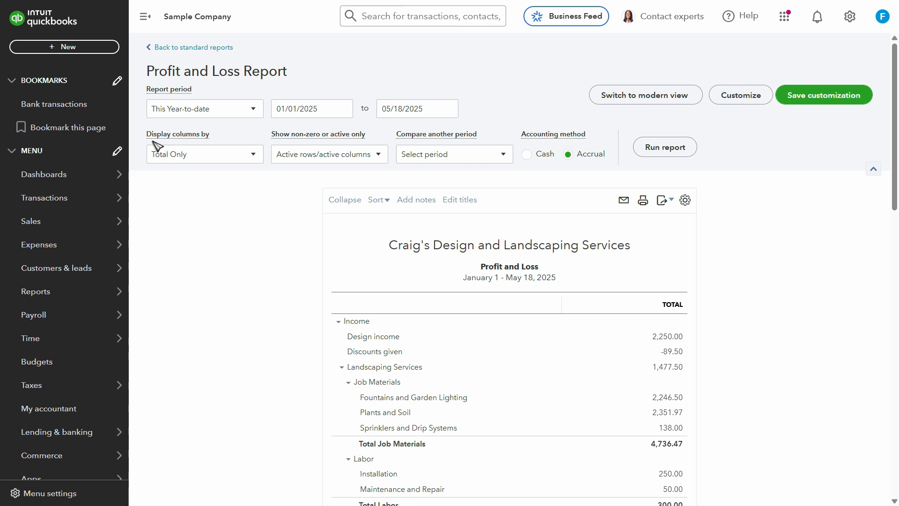
{"action": "left_click", "coordinate": [193, 156]}
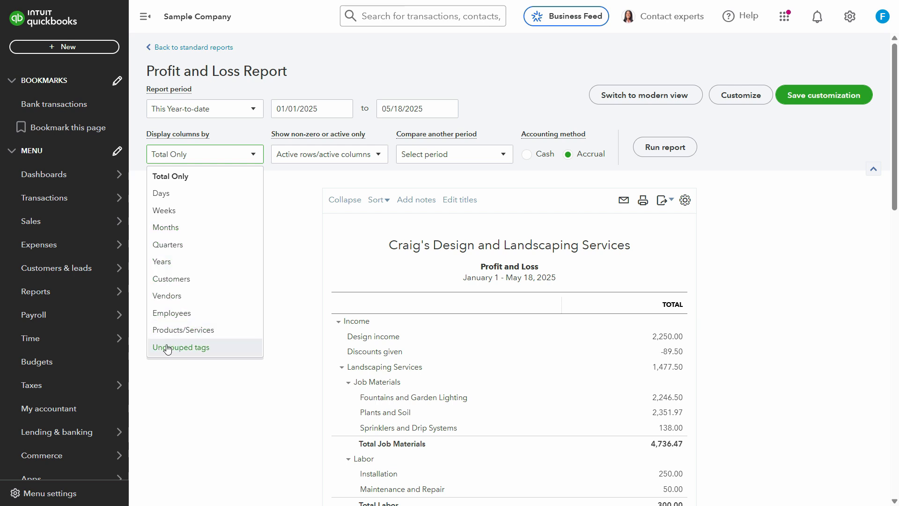
{"action": "left_click", "coordinate": [180, 228]}
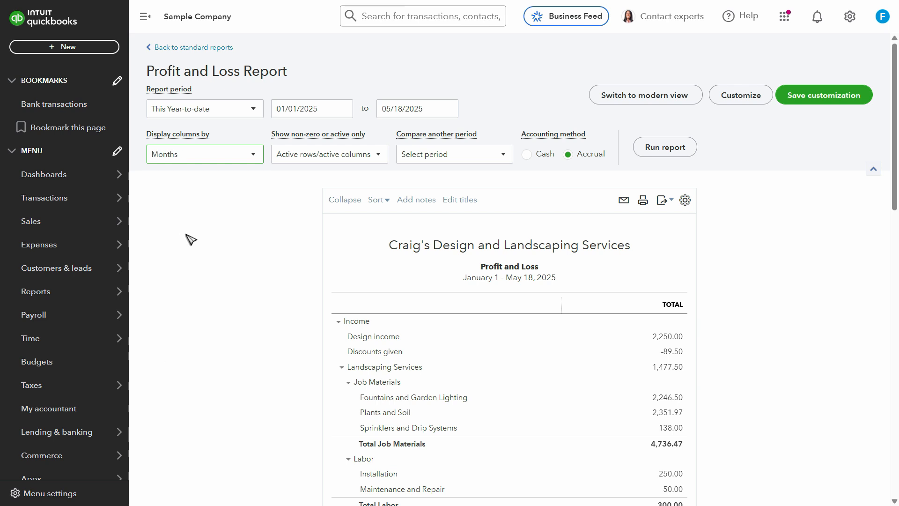
{"action": "left_click", "coordinate": [677, 147]}
Examine the monthly Profit and Loss report from the income accounts through expenses to net income.
{"action": "scroll", "coordinate": [846, 278], "scroll_direction": "down", "scroll_amount": 3}
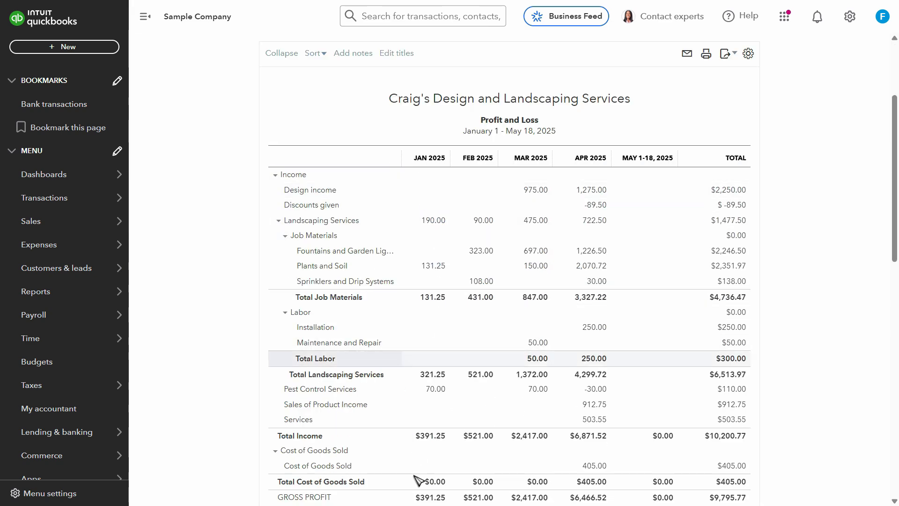
{"action": "scroll", "coordinate": [419, 471], "scroll_direction": "down", "scroll_amount": 15}
{"action": "scroll", "coordinate": [475, 411], "scroll_direction": "up", "scroll_amount": 15}
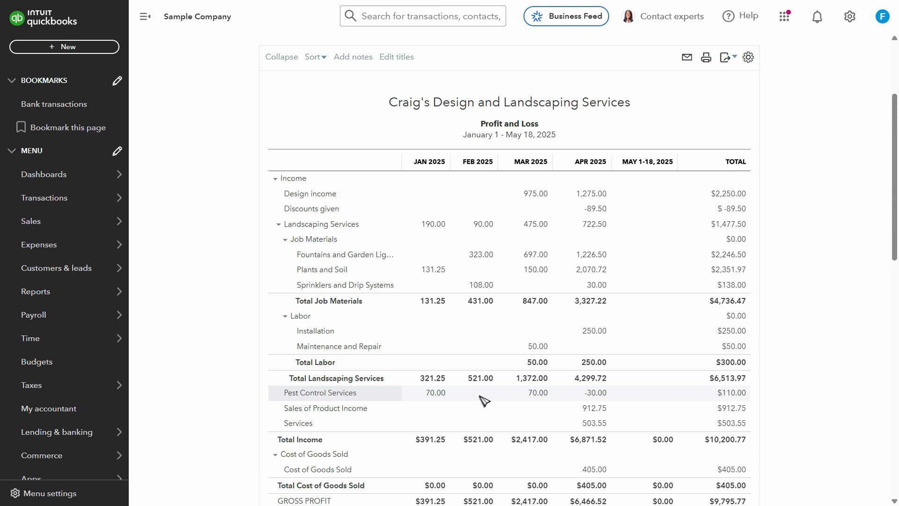
{"action": "scroll", "coordinate": [485, 400], "scroll_direction": "up", "scroll_amount": 4}
{"action": "scroll", "coordinate": [512, 291], "scroll_direction": "down", "scroll_amount": 10}
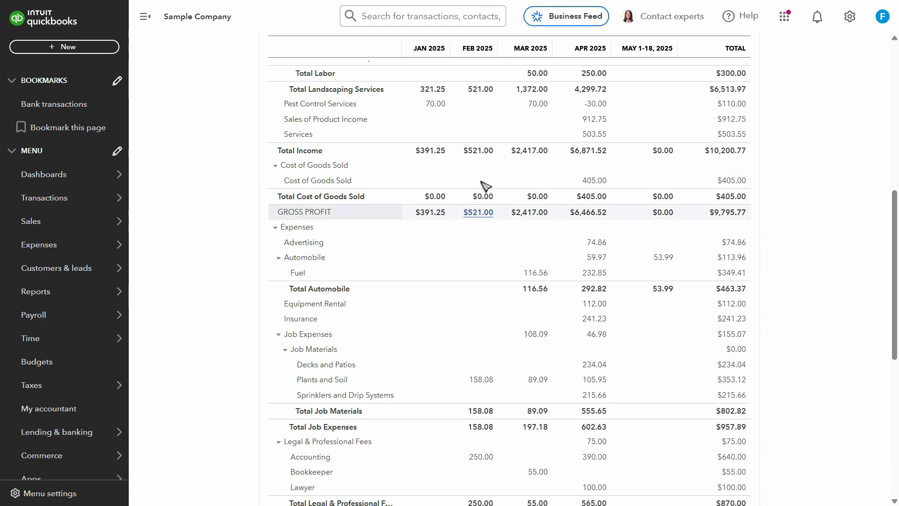
{"action": "scroll", "coordinate": [463, 281], "scroll_direction": "down", "scroll_amount": 7}
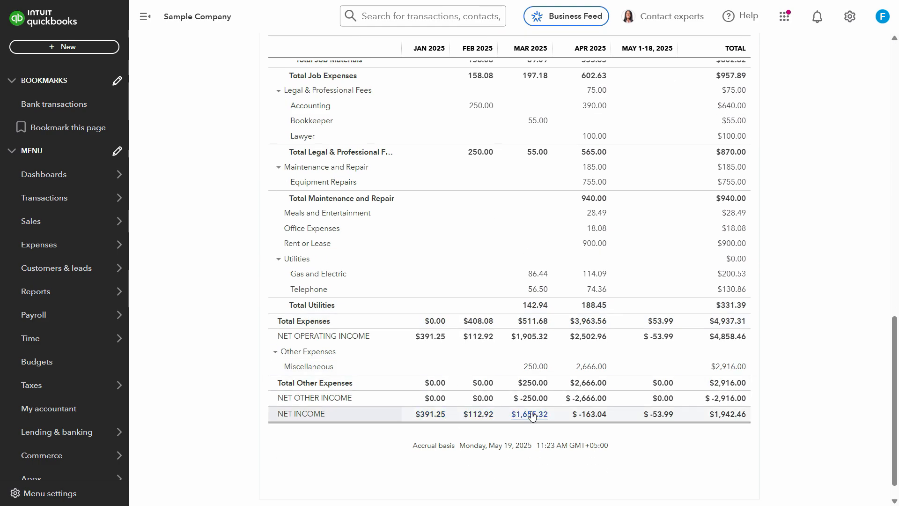
{"action": "scroll", "coordinate": [577, 426], "scroll_direction": "up", "scroll_amount": 7}
{"action": "scroll", "coordinate": [581, 422], "scroll_direction": "up", "scroll_amount": 9}
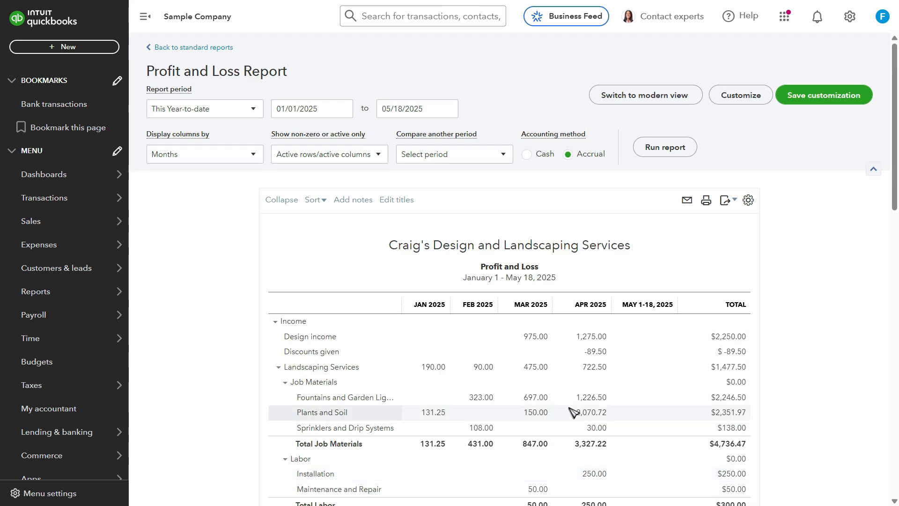
{"action": "scroll", "coordinate": [799, 229], "scroll_direction": "down", "scroll_amount": 4}
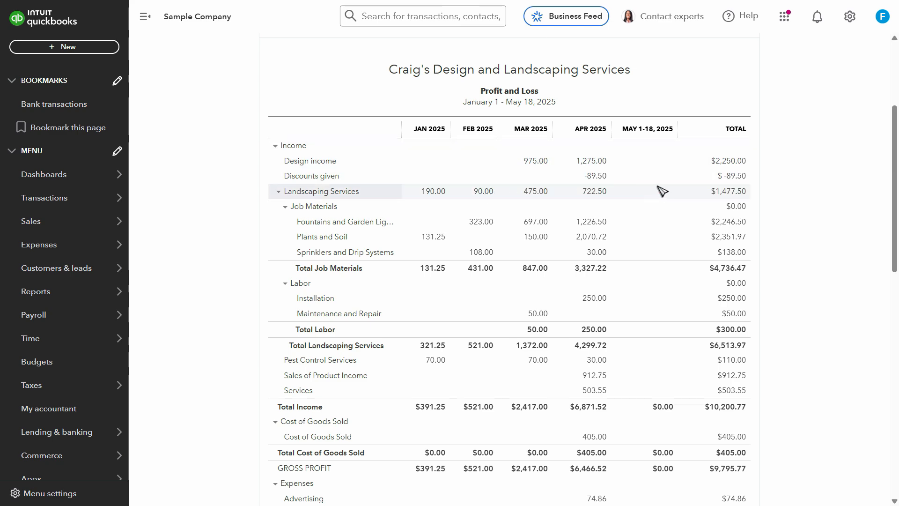
{"action": "scroll", "coordinate": [858, 257], "scroll_direction": "down", "scroll_amount": 5}
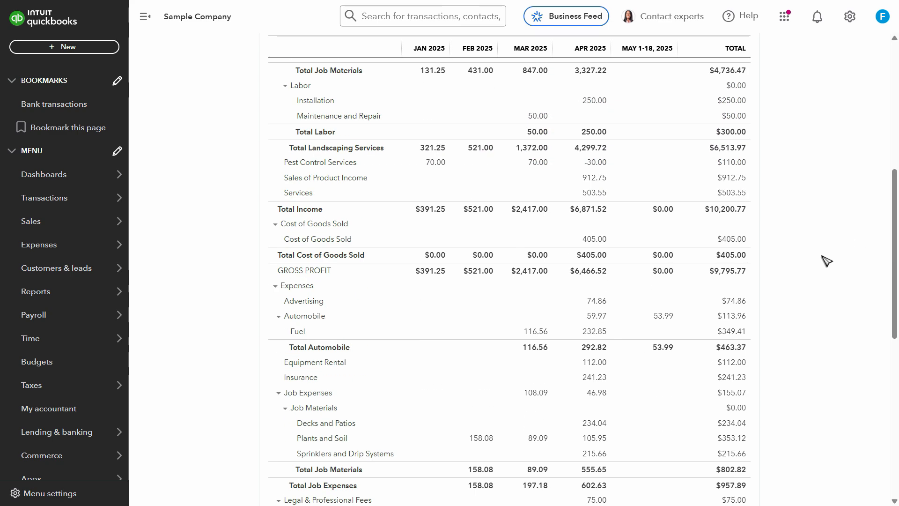
{"action": "scroll", "coordinate": [824, 261], "scroll_direction": "down", "scroll_amount": 1}
{"action": "scroll", "coordinate": [827, 262], "scroll_direction": "down", "scroll_amount": 3}
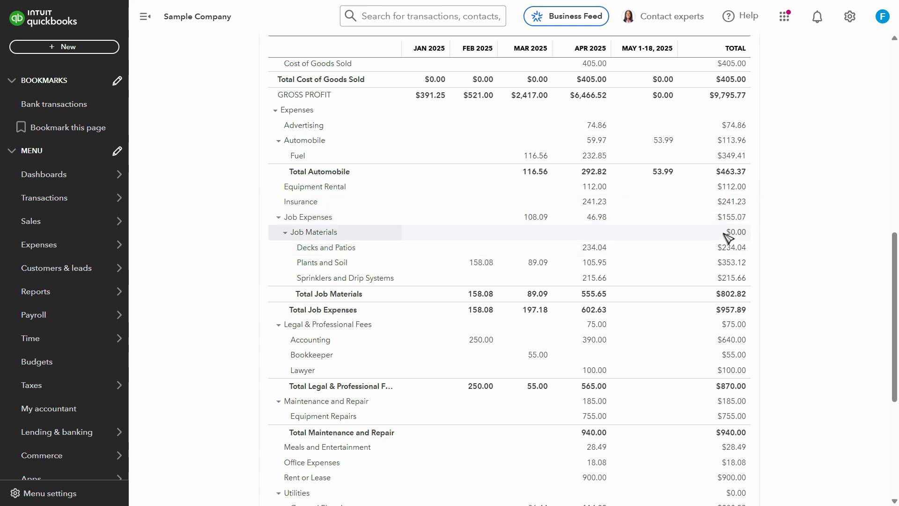
{"action": "scroll", "coordinate": [817, 305], "scroll_direction": "down", "scroll_amount": 4}
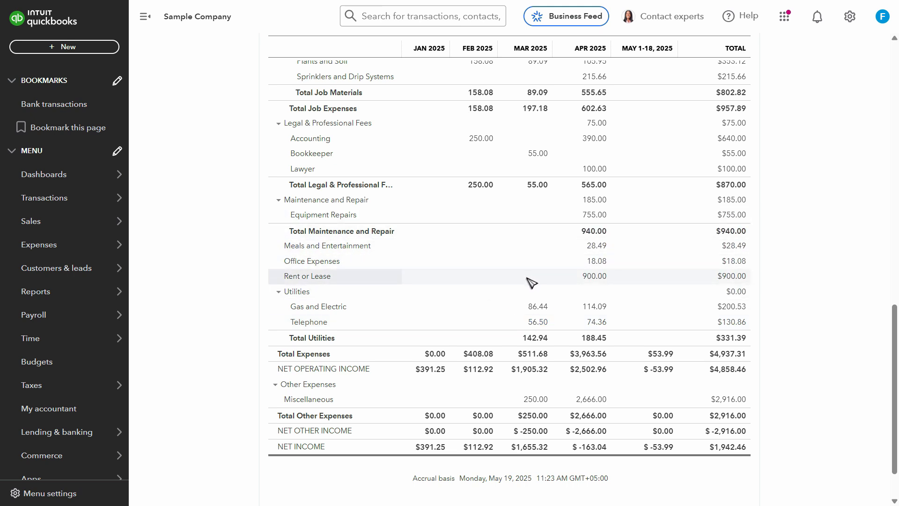
{"action": "scroll", "coordinate": [803, 340], "scroll_direction": "up", "scroll_amount": 10}
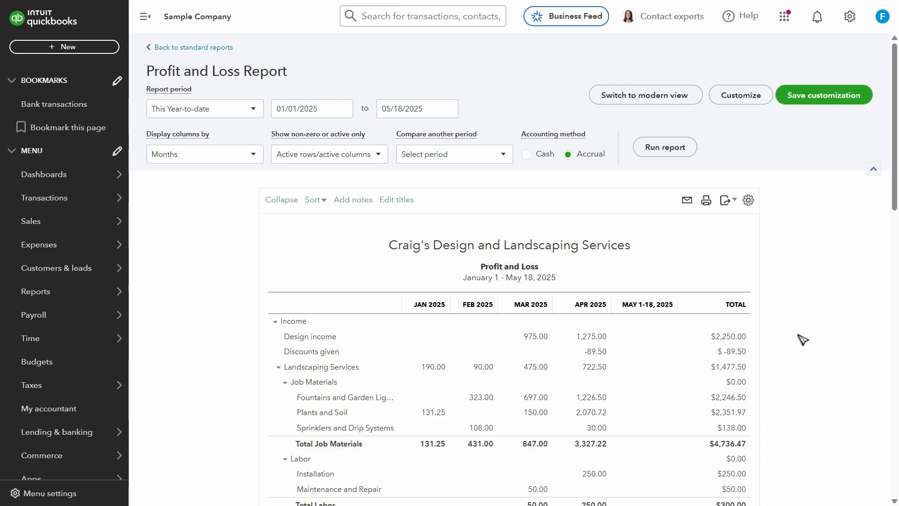
{"action": "scroll", "coordinate": [802, 339], "scroll_direction": "down", "scroll_amount": 5}
{"action": "scroll", "coordinate": [801, 339], "scroll_direction": "up", "scroll_amount": 5}
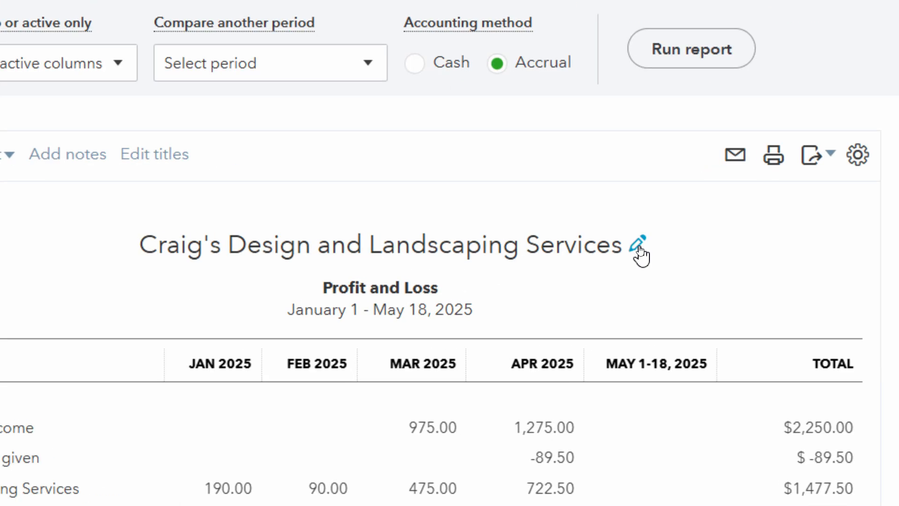
Change the report title in the header to "Statement of Comprehensive Income".
{"action": "left_click", "coordinate": [536, 271]}
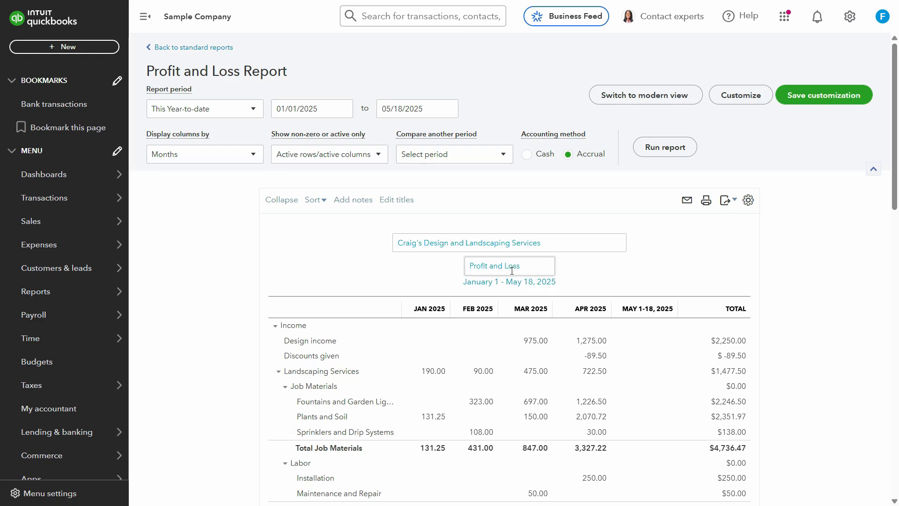
{"action": "triple_click", "coordinate": [544, 268]}
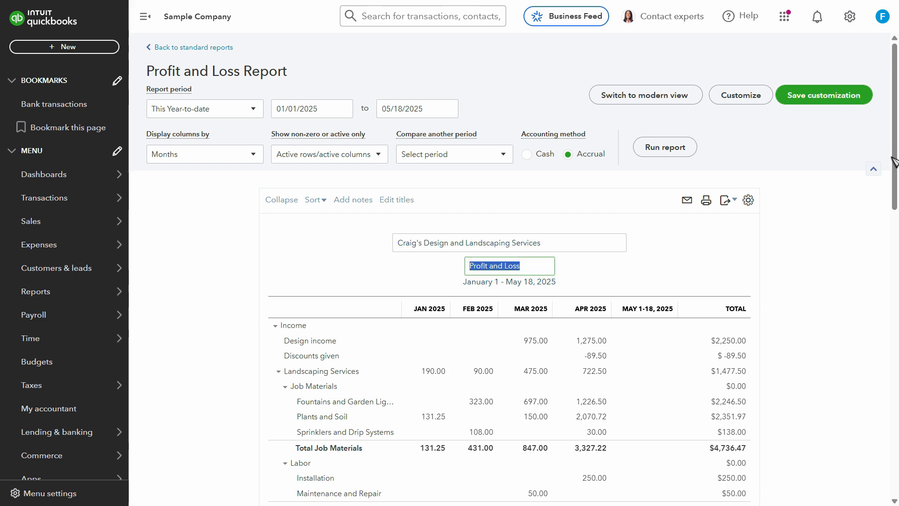
{"action": "scroll", "coordinate": [535, 182], "scroll_direction": "down", "scroll_amount": 2}
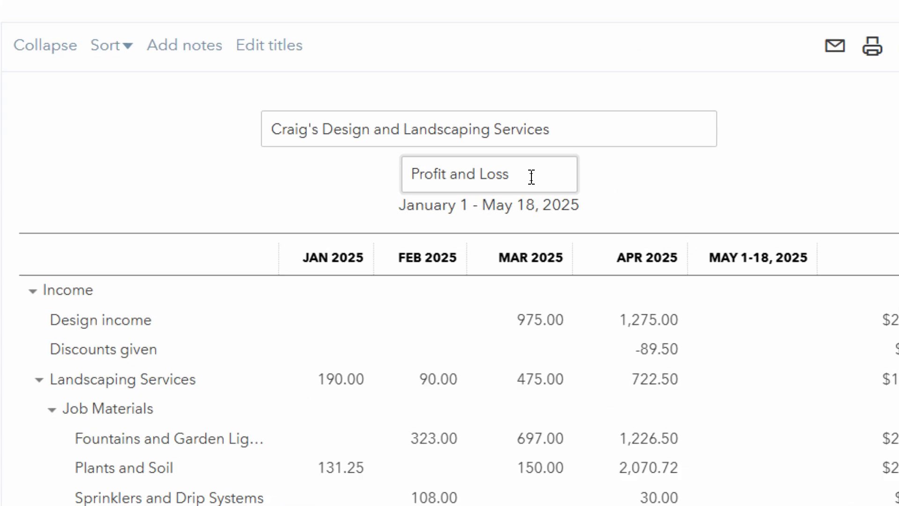
{"action": "left_click_drag", "start_coordinate": [531, 176], "coordinate": [589, 189]}
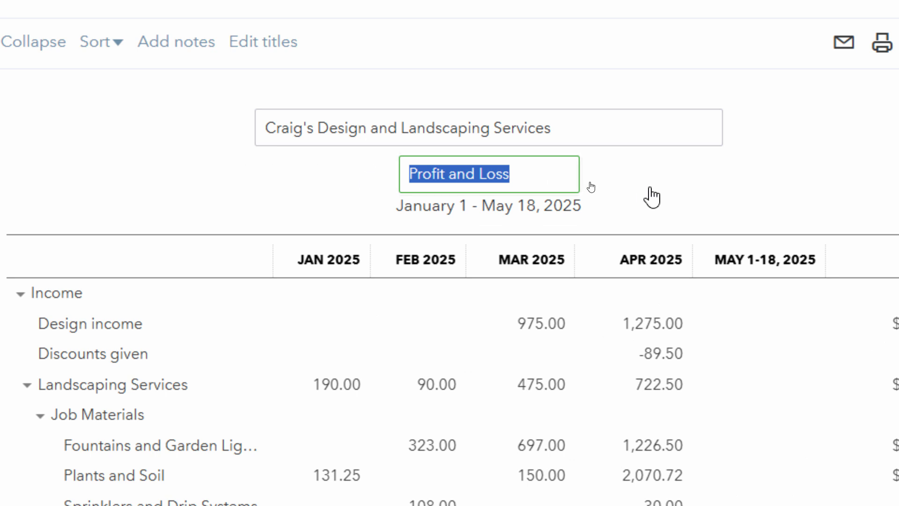
{"action": "type", "text": "Sta"}
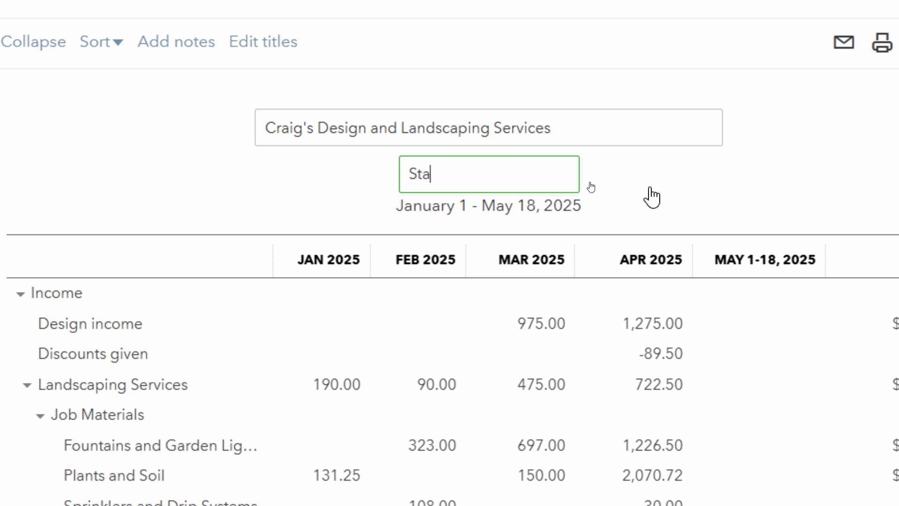
{"action": "type", "text": "nement of Com"}
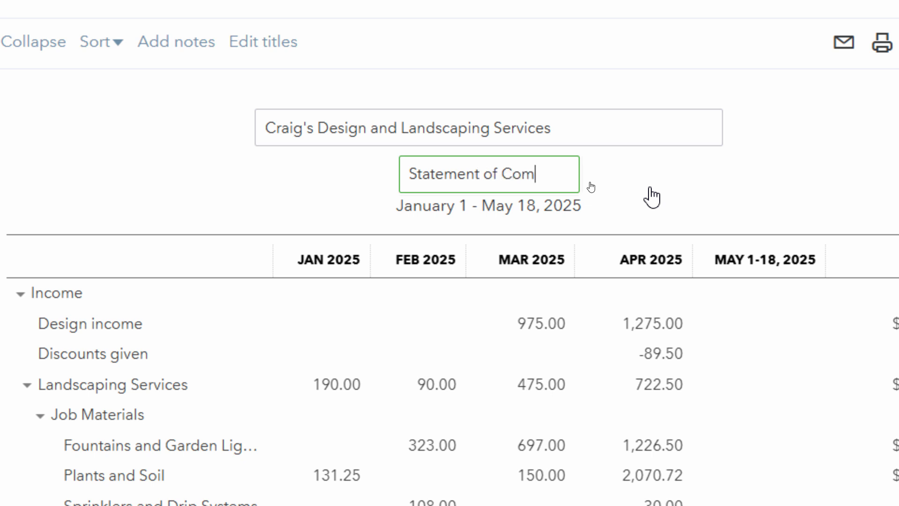
{"action": "type", "text": "prehen"}
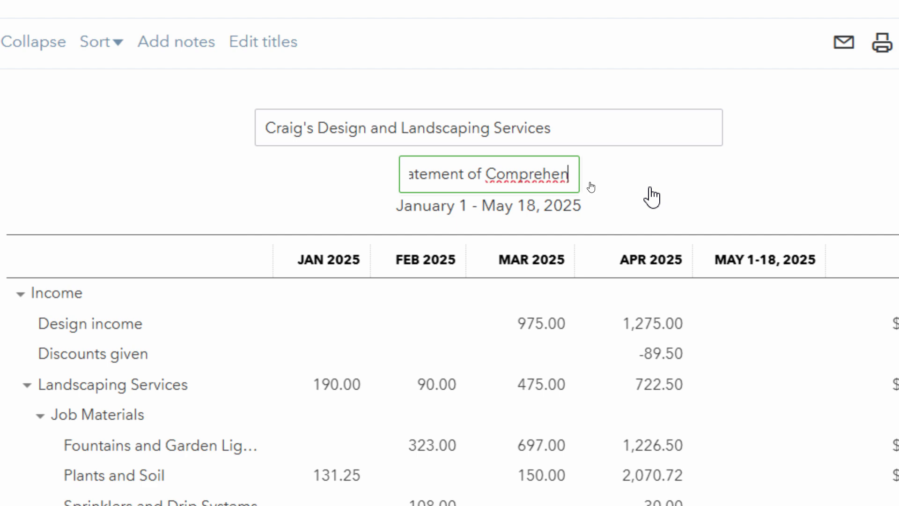
{"action": "type", "text": "sive "}
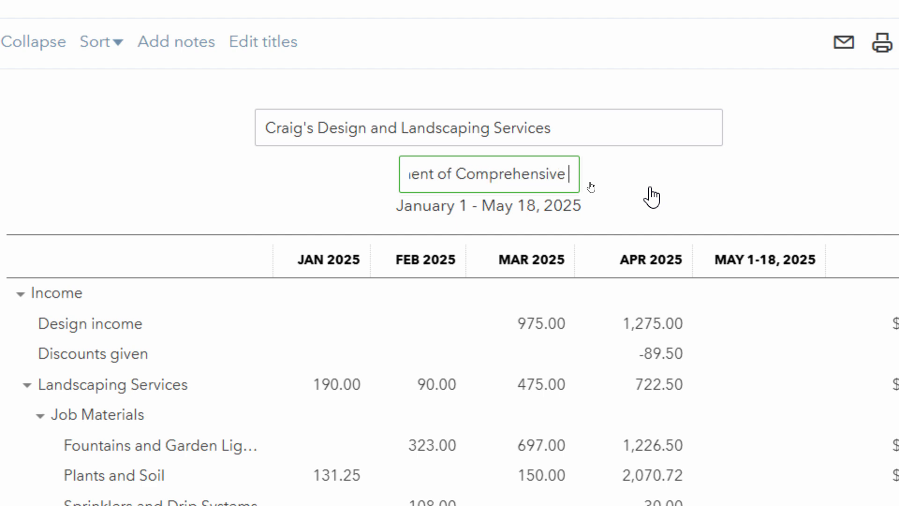
{"action": "type", "text": "Income"}
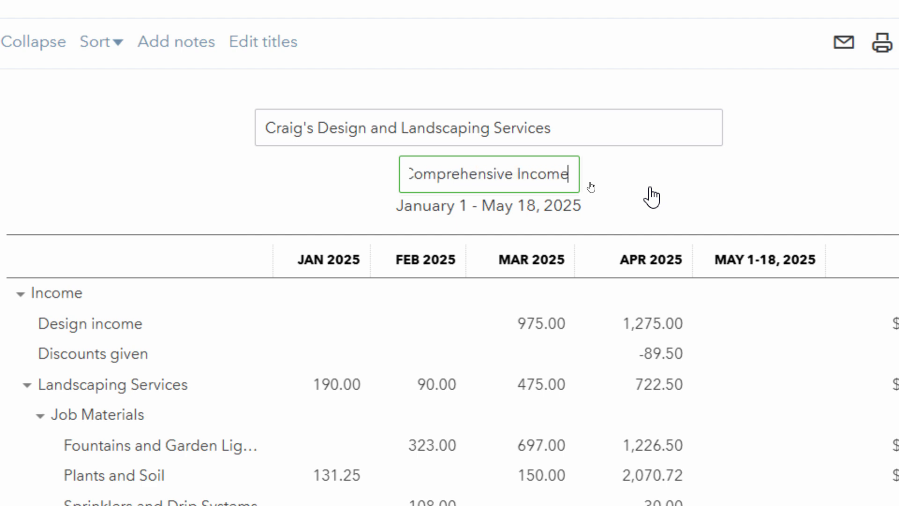
{"action": "left_click", "coordinate": [768, 187]}
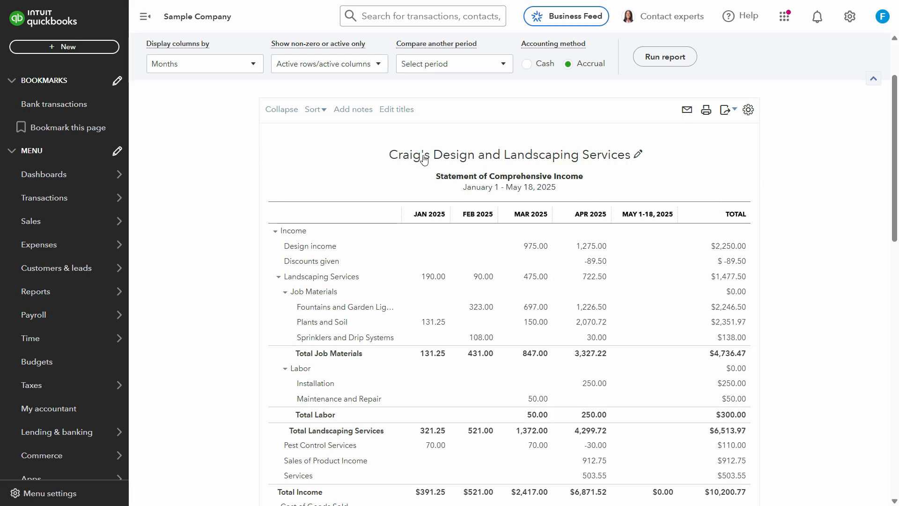
Change the company name in the report header to CDLS.
{"action": "left_click", "coordinate": [641, 158]}
{"action": "triple_click", "coordinate": [506, 144]}
{"action": "type", "text": "CDLS"}
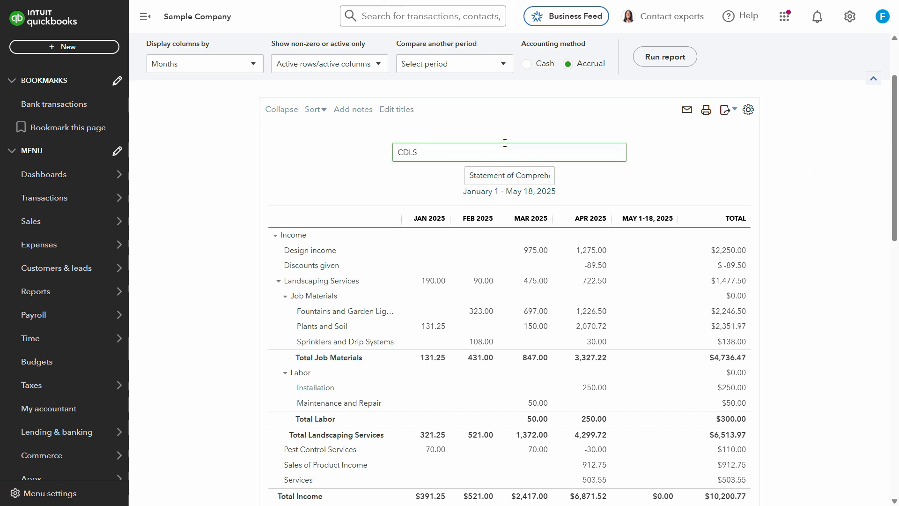
{"action": "left_click", "coordinate": [665, 151]}
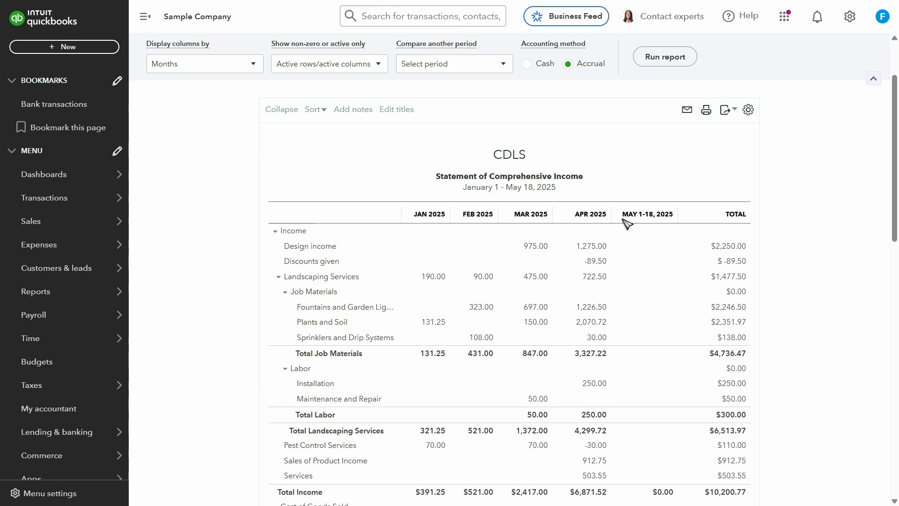
Add the note "to be discussed with management" to the report.
{"action": "left_click", "coordinate": [358, 114]}
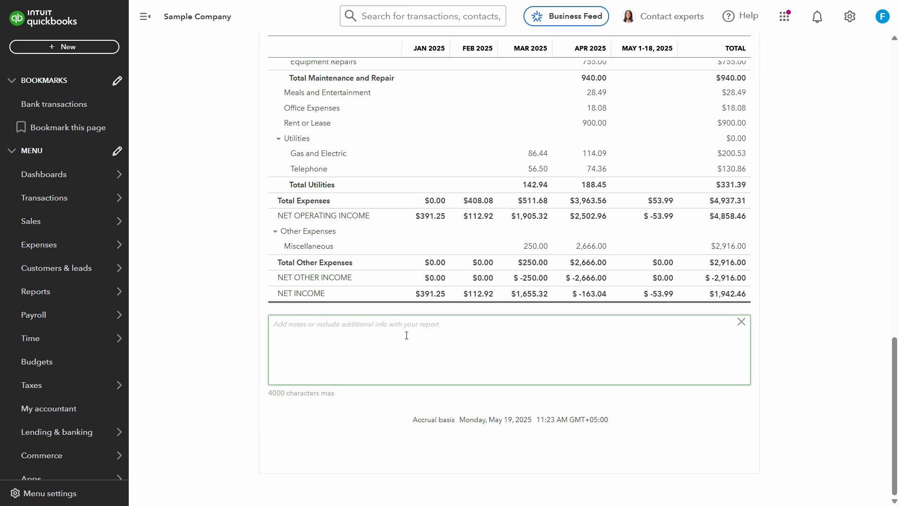
{"action": "type", "text": "to be discussed w"}
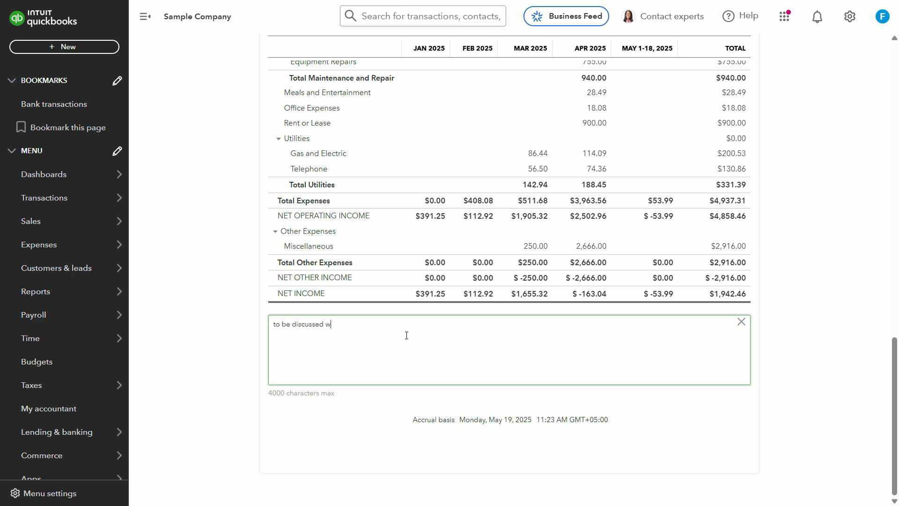
{"action": "type", "text": "ith management"}
{"action": "key", "text": "Return"}
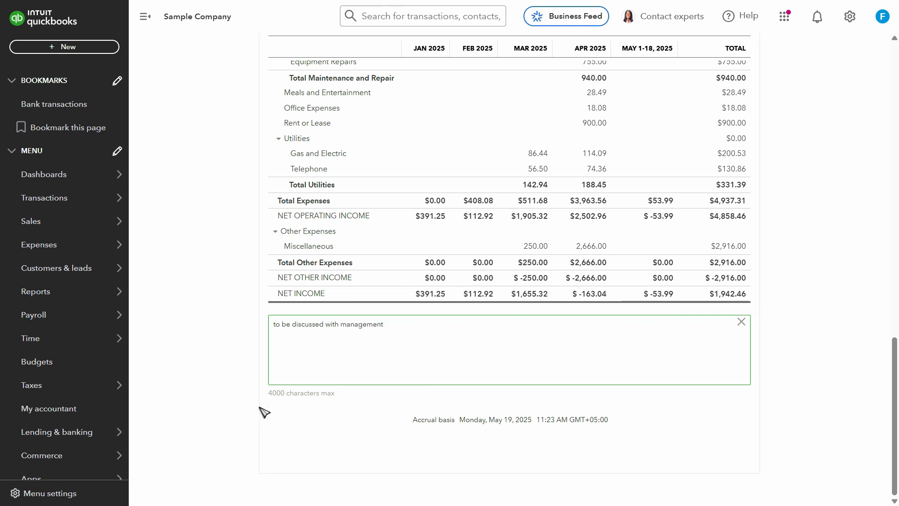
{"action": "left_click", "coordinate": [850, 351]}
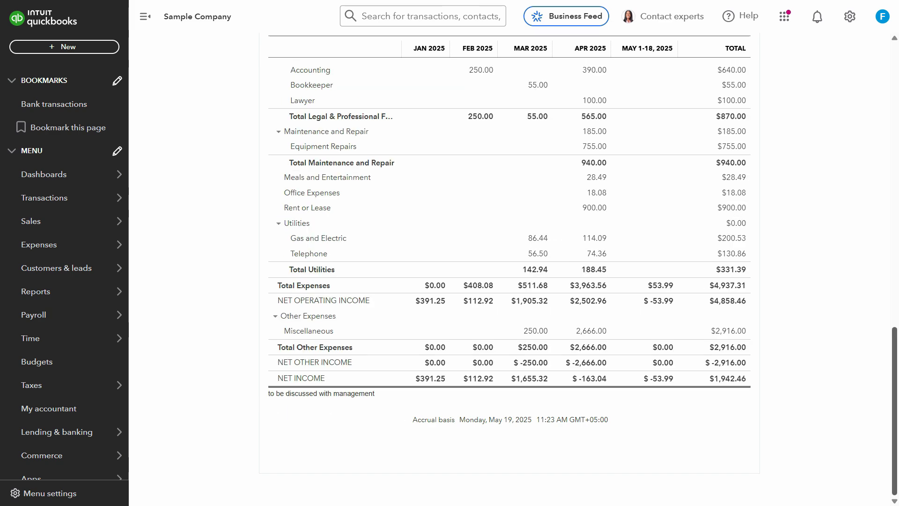
Collapse the Income section of the report to its summary row and expand it again.
{"action": "left_click_drag", "start_coordinate": [895, 335], "coordinate": [898, 90]}
{"action": "scroll", "coordinate": [803, 352], "scroll_direction": "down", "scroll_amount": 8}
{"action": "scroll", "coordinate": [802, 351], "scroll_direction": "up", "scroll_amount": 6}
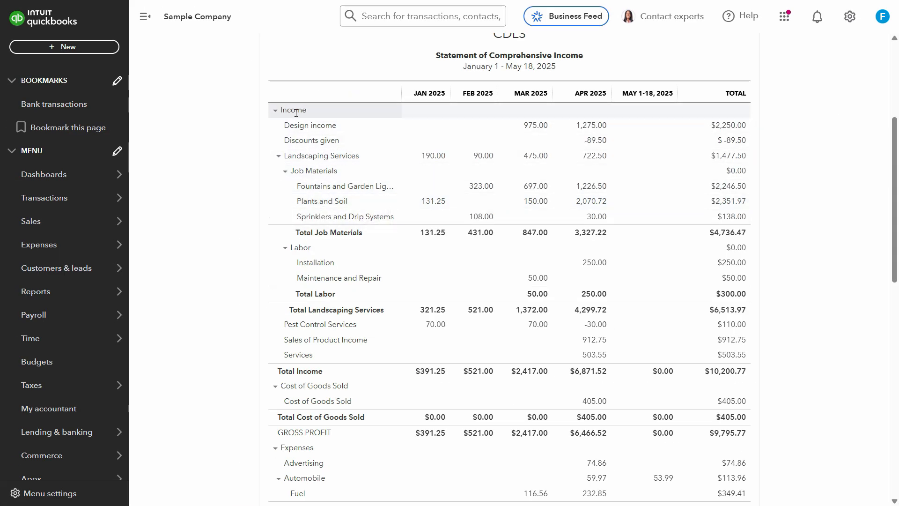
{"action": "left_click", "coordinate": [275, 112]}
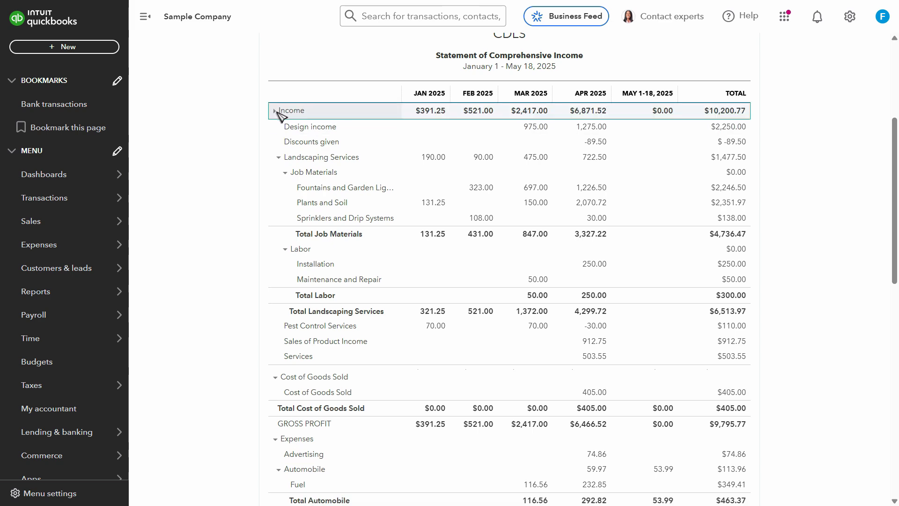
{"action": "left_click", "coordinate": [275, 111]}
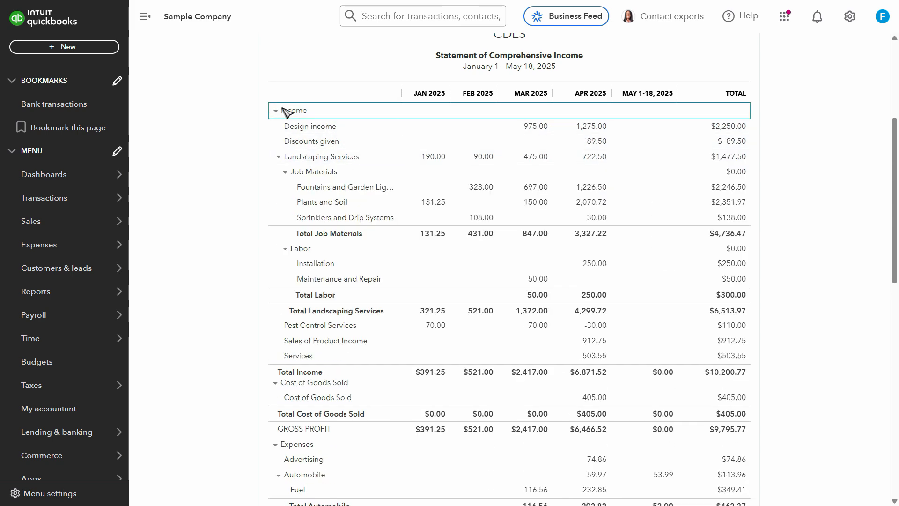
{"action": "left_click", "coordinate": [276, 111]}
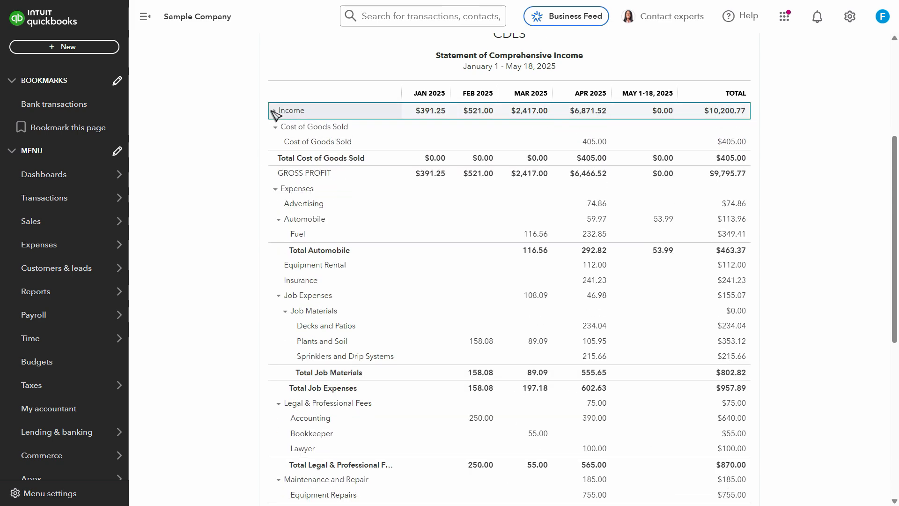
{"action": "left_click", "coordinate": [276, 111]}
Collapse the sub-account rows across the whole report and look over the condensed version.
{"action": "scroll", "coordinate": [528, 177], "scroll_direction": "up", "scroll_amount": 5}
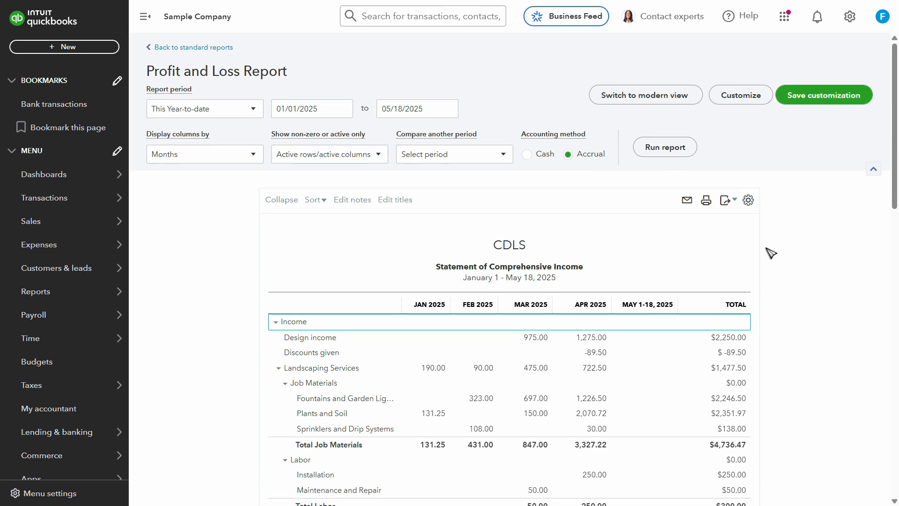
{"action": "scroll", "coordinate": [510, 373], "scroll_direction": "down", "scroll_amount": 15}
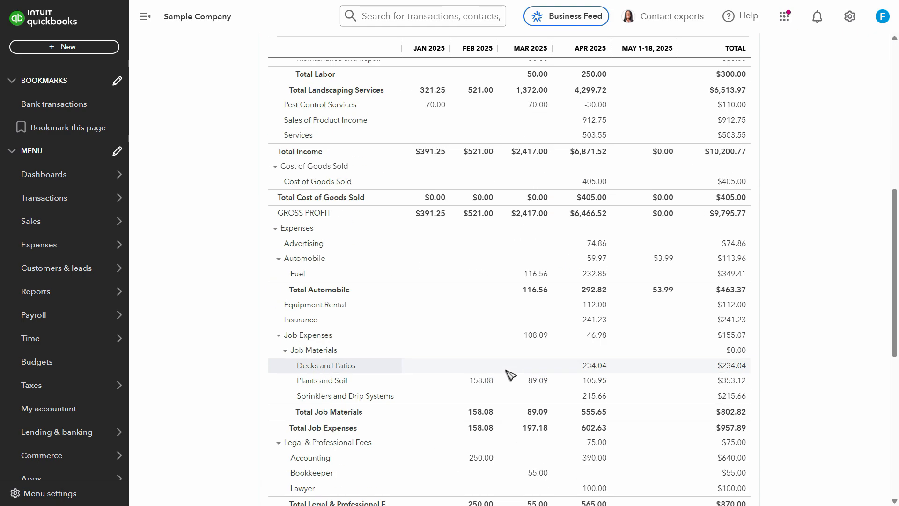
{"action": "scroll", "coordinate": [515, 371], "scroll_direction": "up", "scroll_amount": 12}
{"action": "scroll", "coordinate": [515, 371], "scroll_direction": "up", "scroll_amount": 3}
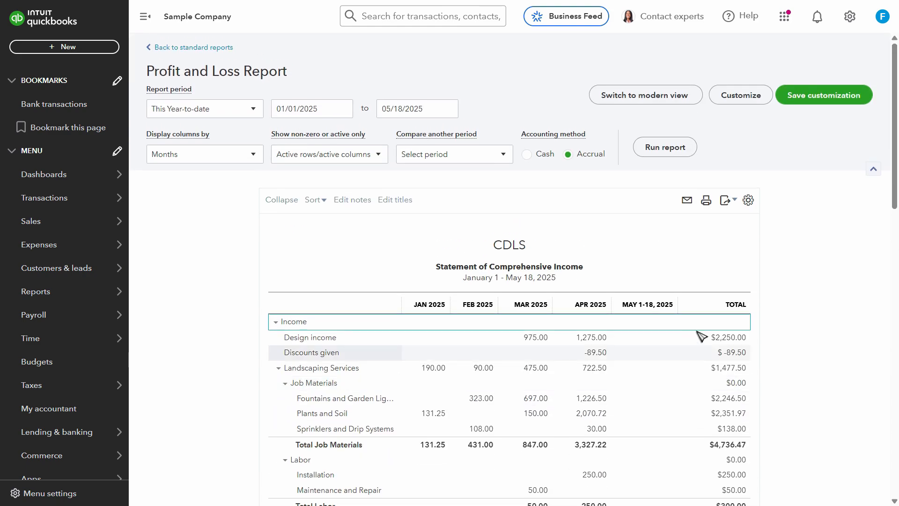
{"action": "left_click", "coordinate": [281, 203]}
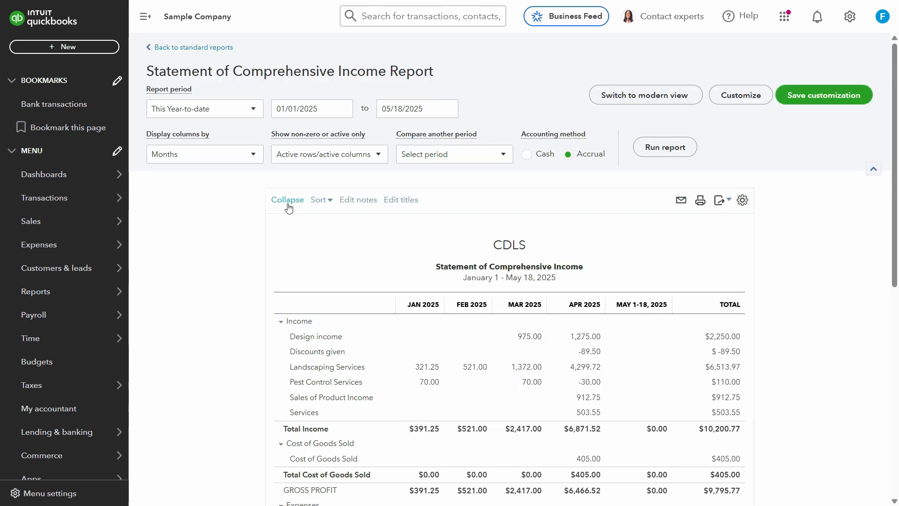
{"action": "left_click", "coordinate": [287, 203]}
{"action": "left_click", "coordinate": [277, 176]}
{"action": "left_click", "coordinate": [268, 201]}
{"action": "scroll", "coordinate": [707, 325], "scroll_direction": "down", "scroll_amount": 8}
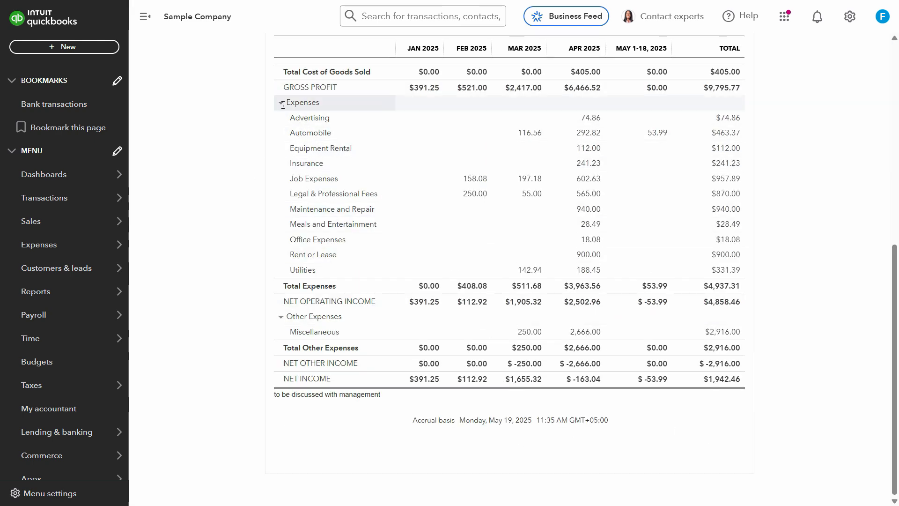
Try collapsing the Expenses section on its own, and restore the full sub-account detail of the whole report.
{"action": "scroll", "coordinate": [283, 141], "scroll_direction": "up", "scroll_amount": 4}
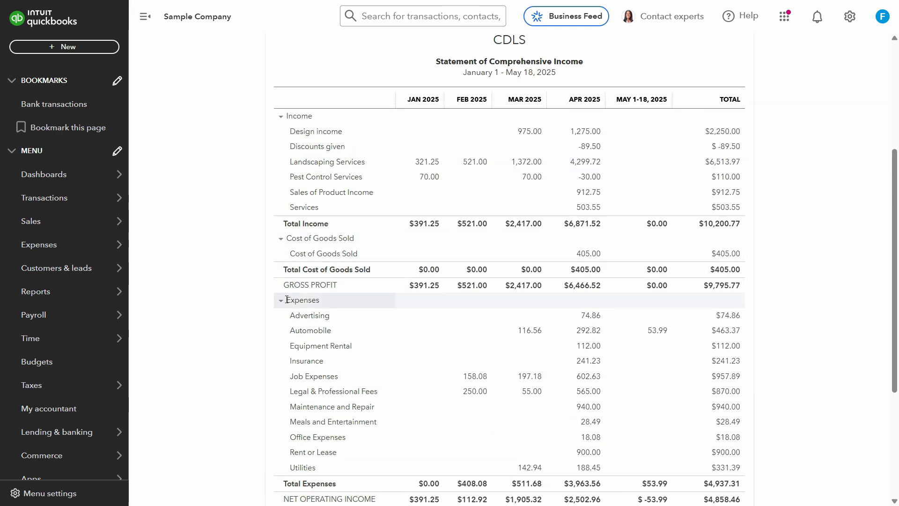
{"action": "left_click", "coordinate": [284, 300]}
{"action": "left_click", "coordinate": [284, 300]}
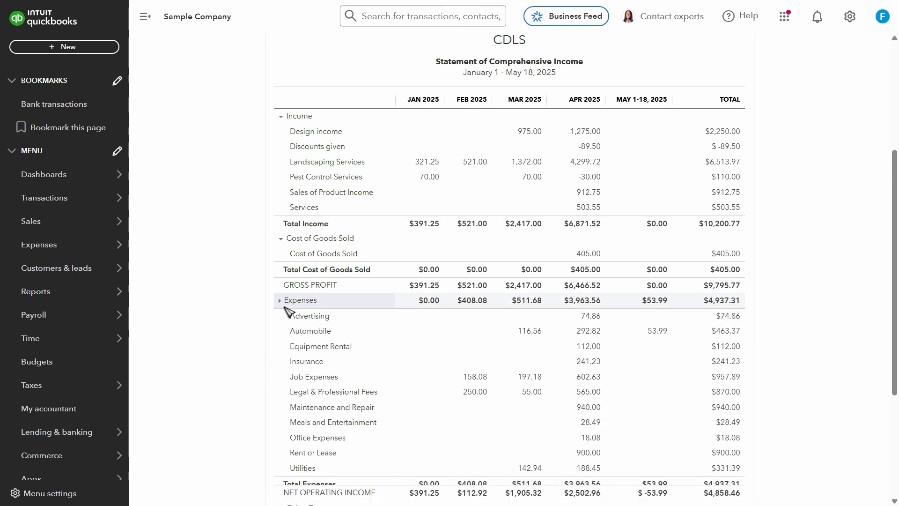
{"action": "left_click", "coordinate": [284, 301]}
{"action": "scroll", "coordinate": [423, 179], "scroll_direction": "up", "scroll_amount": 4}
{"action": "left_click", "coordinate": [282, 167]}
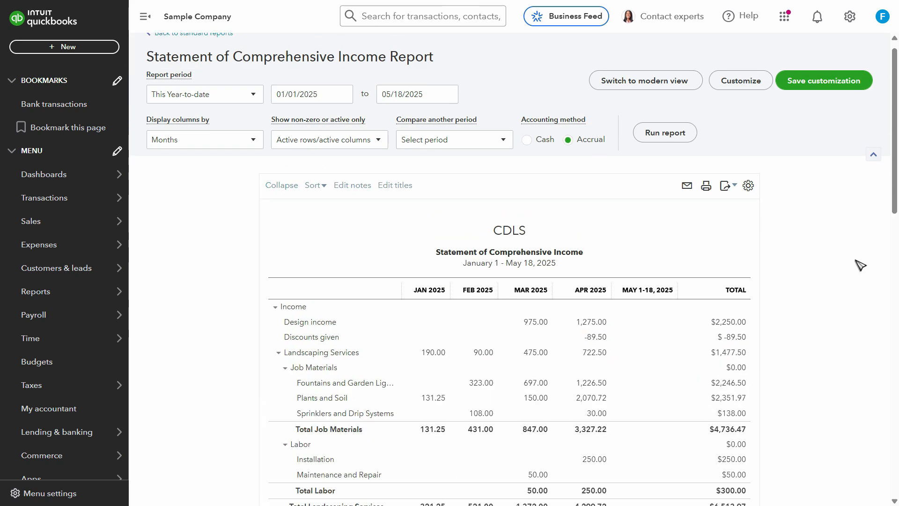
{"action": "scroll", "coordinate": [861, 265], "scroll_direction": "down", "scroll_amount": 5}
{"action": "scroll", "coordinate": [863, 271], "scroll_direction": "up", "scroll_amount": 5}
{"action": "scroll", "coordinate": [585, 287], "scroll_direction": "down", "scroll_amount": 3}
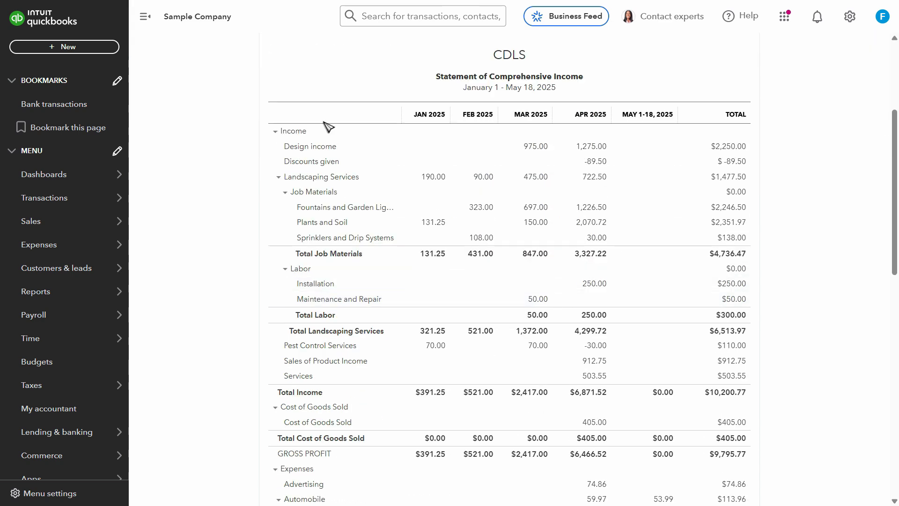
{"action": "scroll", "coordinate": [805, 226], "scroll_direction": "up", "scroll_amount": 3}
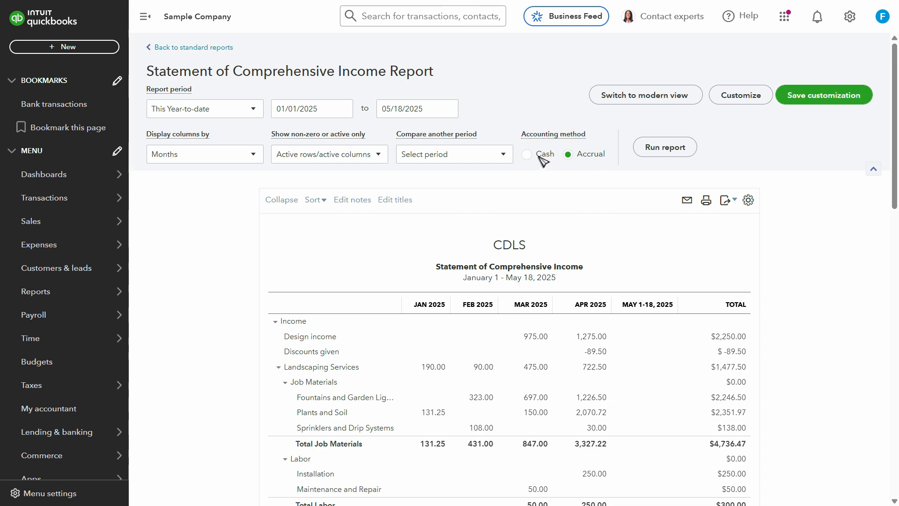
{"action": "scroll", "coordinate": [543, 173], "scroll_direction": "down", "scroll_amount": 3}
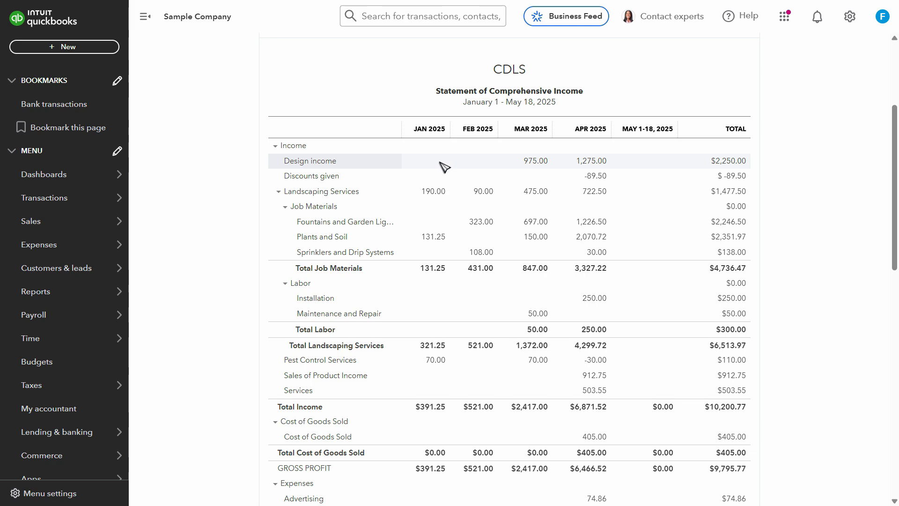
{"action": "scroll", "coordinate": [510, 189], "scroll_direction": "up", "scroll_amount": 4}
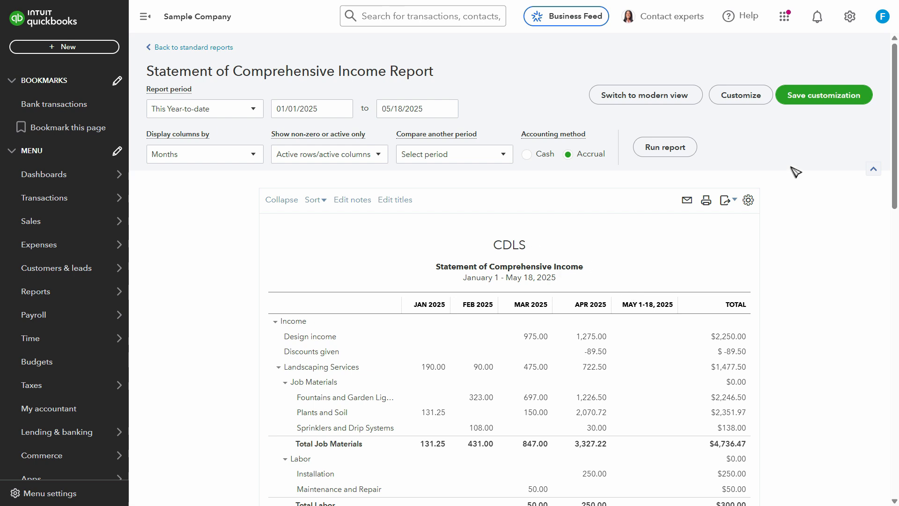
Start saving the customization as "Statement of Comprehensive Income" and enter "Financial Custom Reports" as the new group name.
{"action": "left_click", "coordinate": [819, 105]}
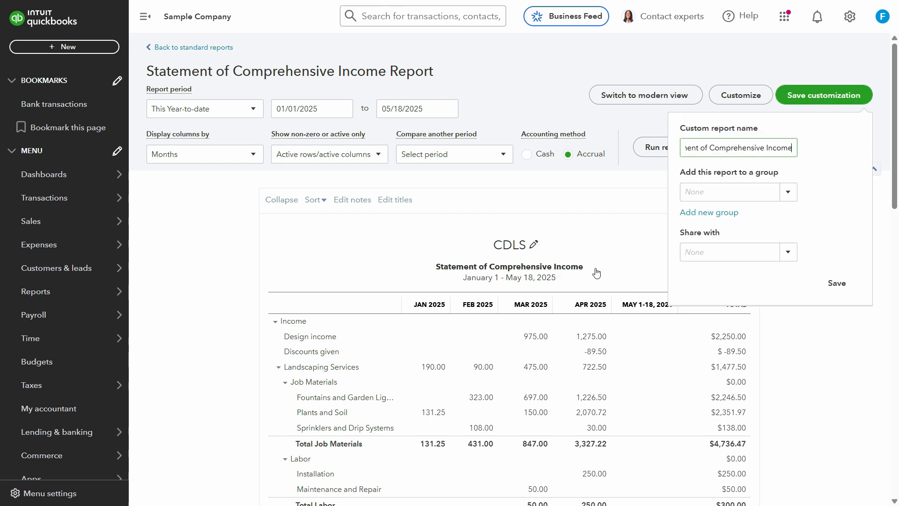
{"action": "triple_click", "coordinate": [747, 149]}
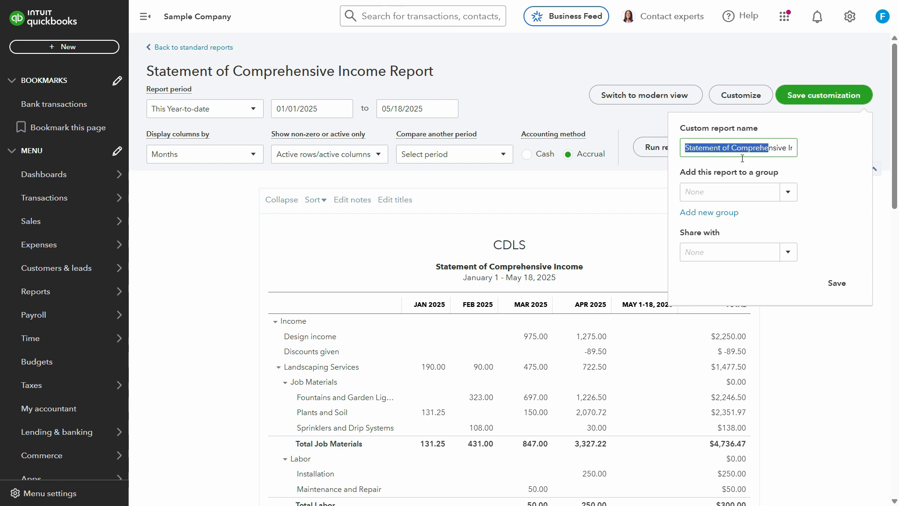
{"action": "double_click", "coordinate": [747, 150]}
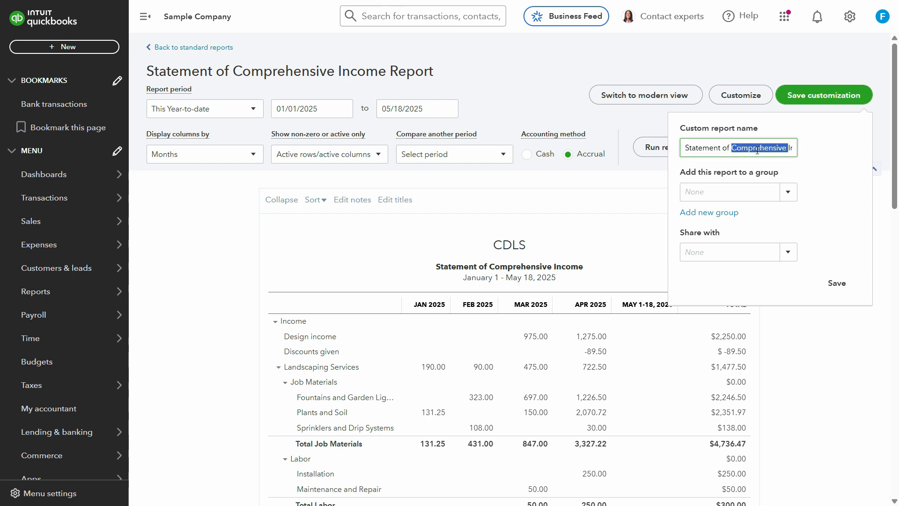
{"action": "left_click", "coordinate": [718, 191]}
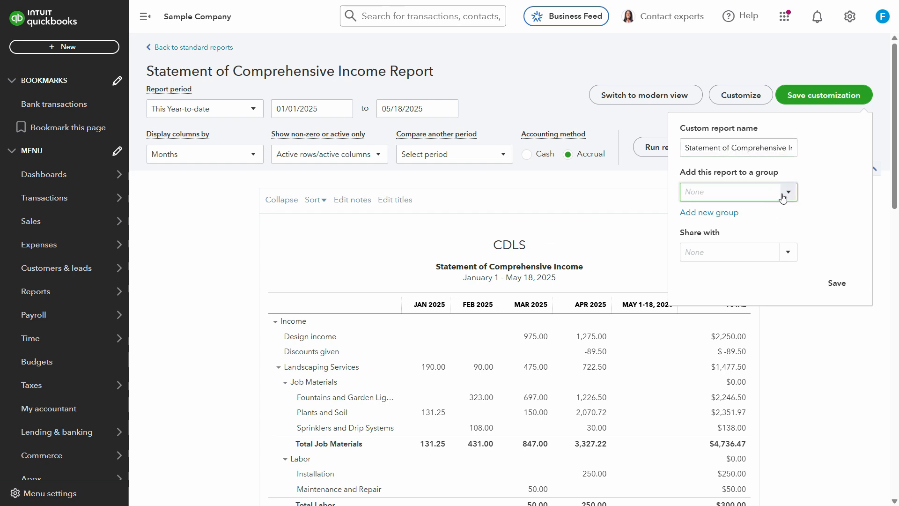
{"action": "left_click", "coordinate": [702, 215]}
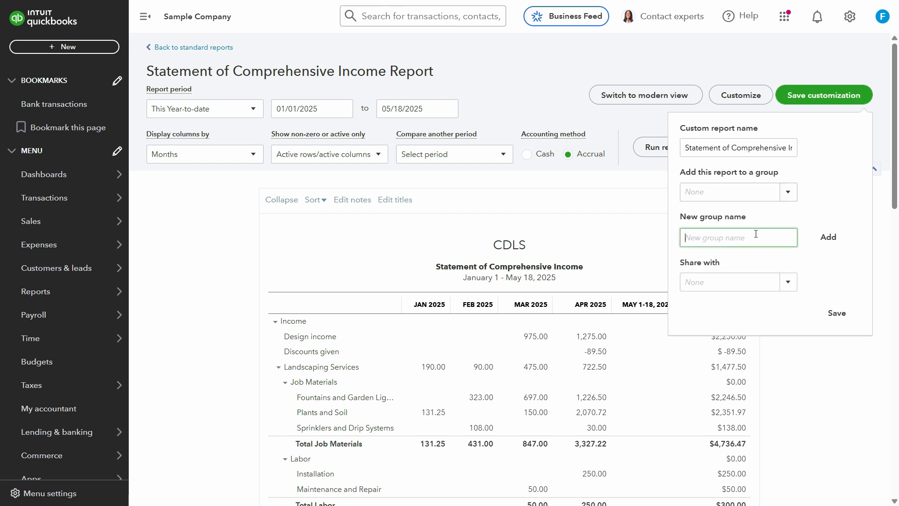
{"action": "type", "text": "Fi"}
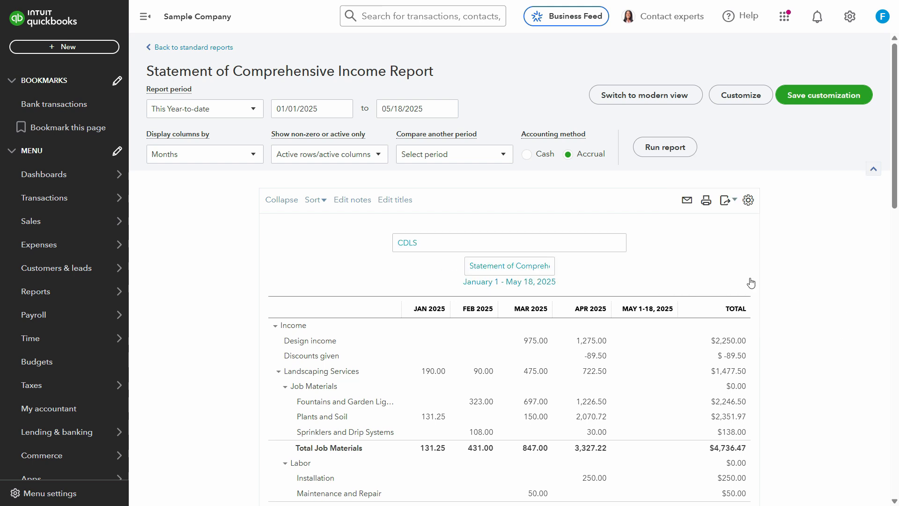
Try to save the customized report with sharing set to All.
{"action": "left_click", "coordinate": [713, 282]}
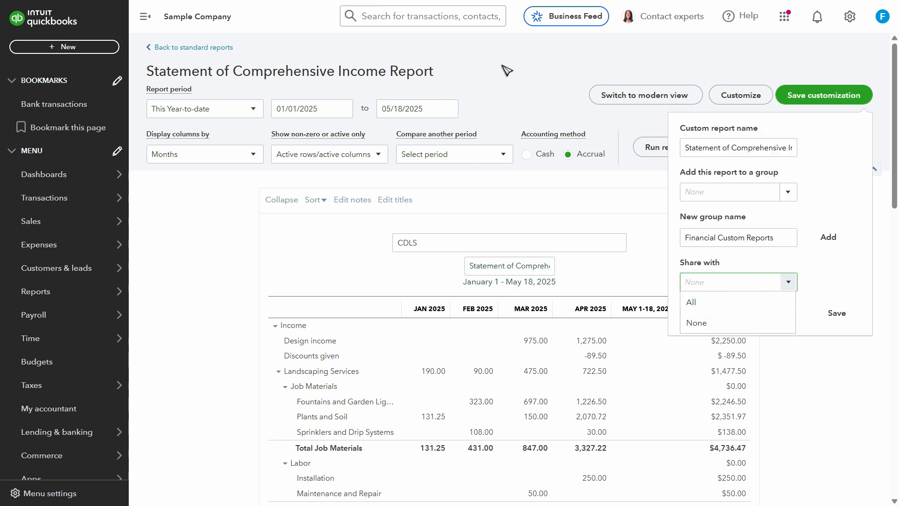
{"action": "left_click", "coordinate": [759, 253]}
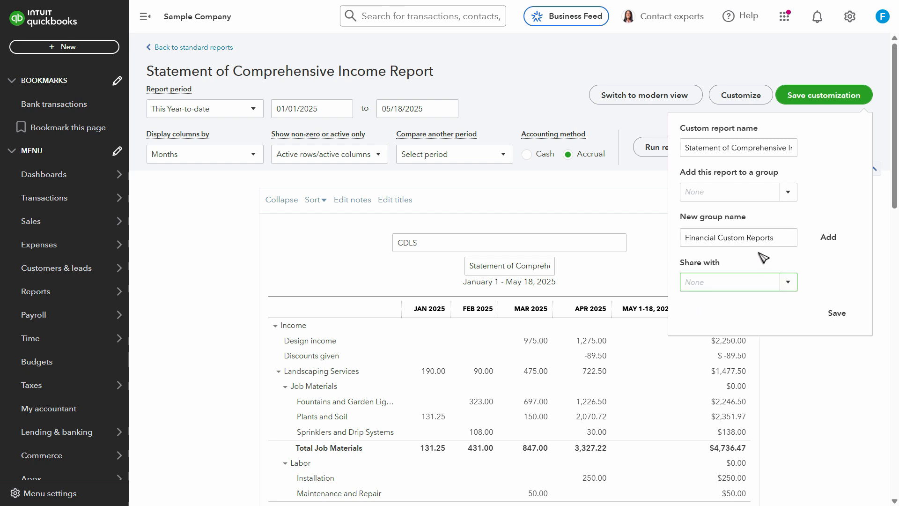
{"action": "left_click", "coordinate": [788, 282]}
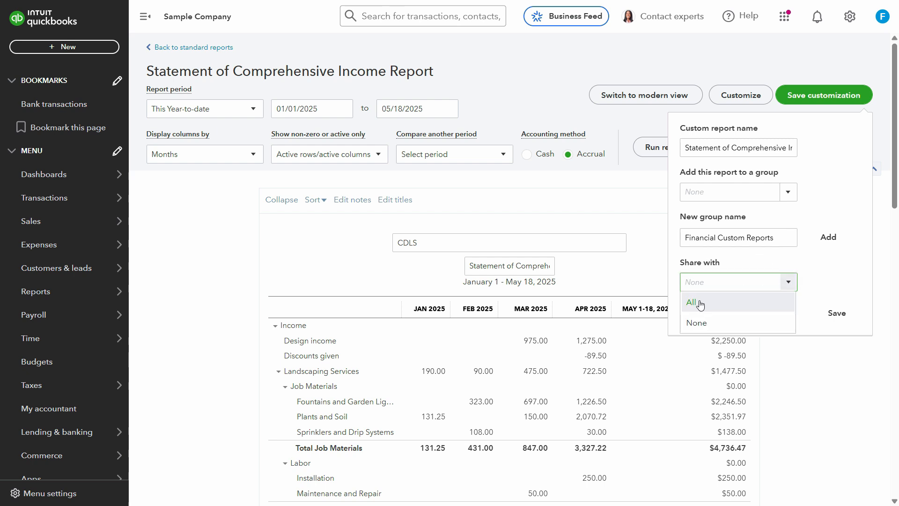
{"action": "left_click", "coordinate": [694, 301]}
{"action": "left_click", "coordinate": [835, 315]}
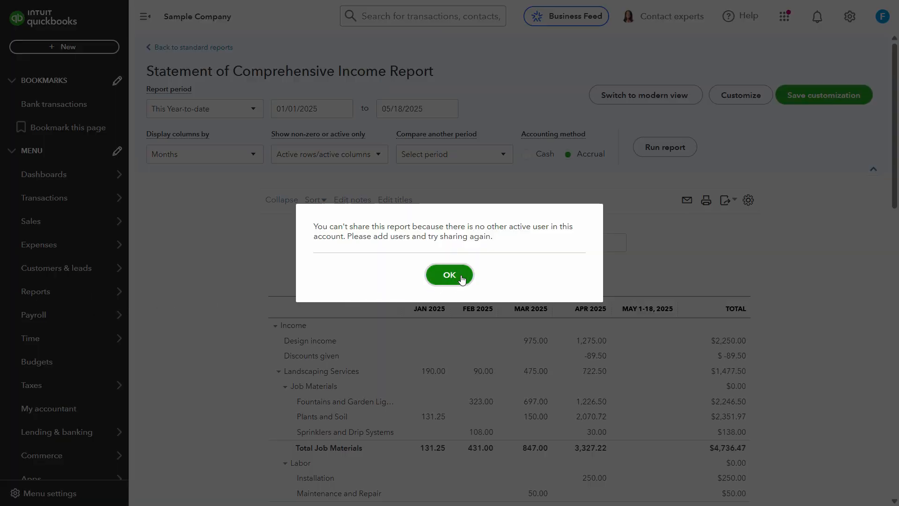
{"action": "left_click", "coordinate": [461, 280]}
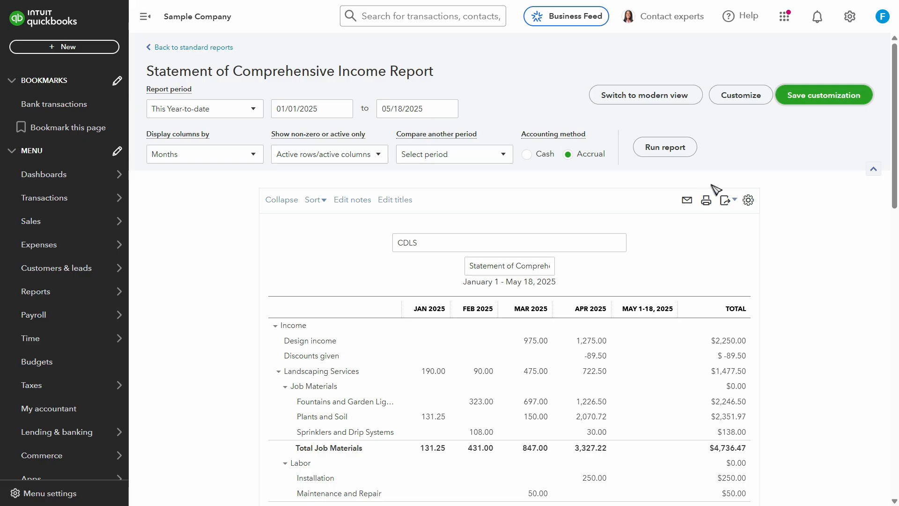
Set the report's sharing to None and save the customization.
{"action": "left_click", "coordinate": [806, 96]}
{"action": "left_click", "coordinate": [758, 282]}
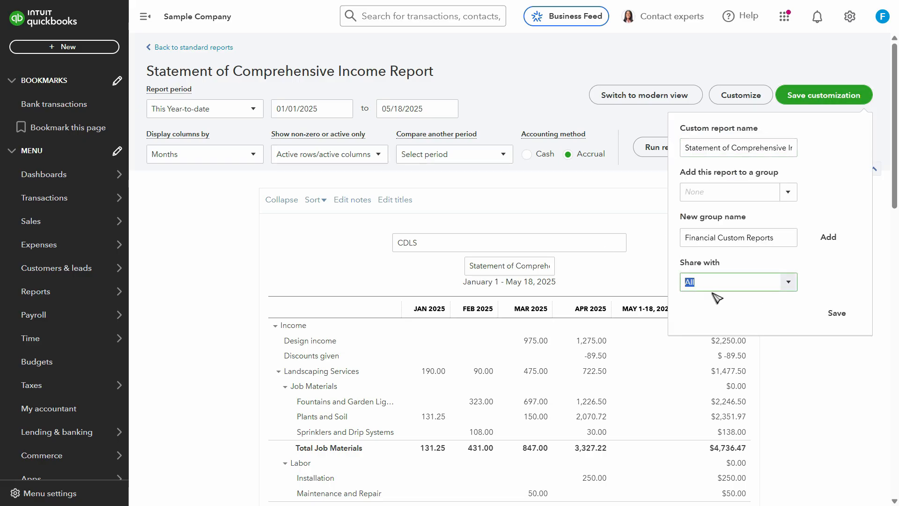
{"action": "left_click", "coordinate": [797, 284]}
{"action": "left_click", "coordinate": [702, 321]}
{"action": "left_click", "coordinate": [837, 313]}
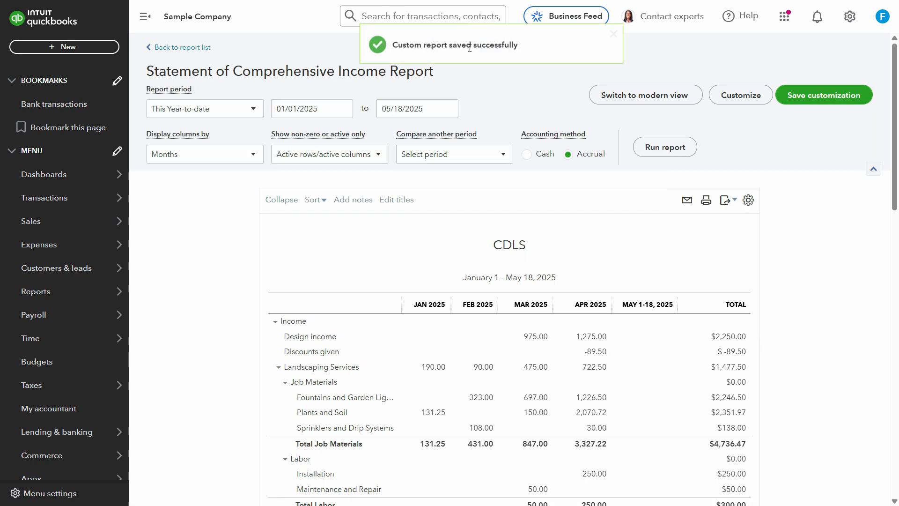
Go to the custom reports list, switching briefly to the standard reports and back, to find the saved report.
{"action": "scroll", "coordinate": [108, 355], "scroll_direction": "down", "scroll_amount": 1}
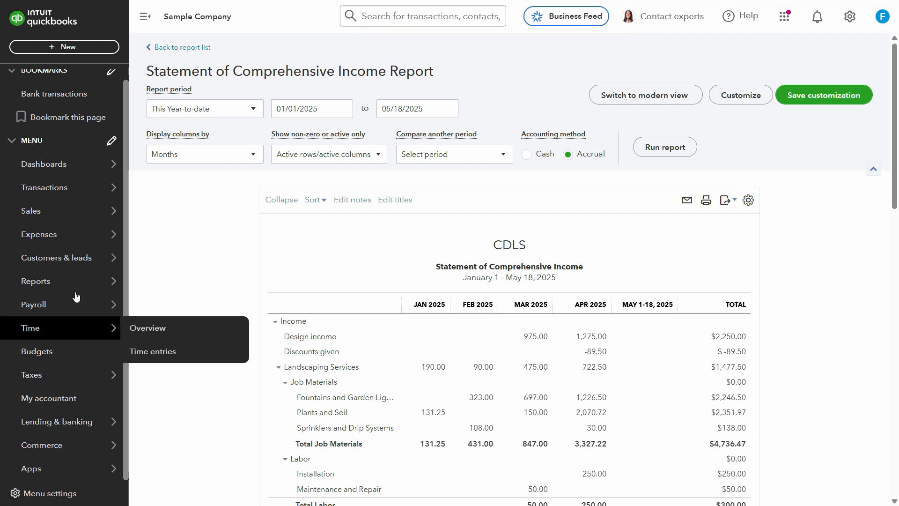
{"action": "mouse_move", "coordinate": [104, 286]}
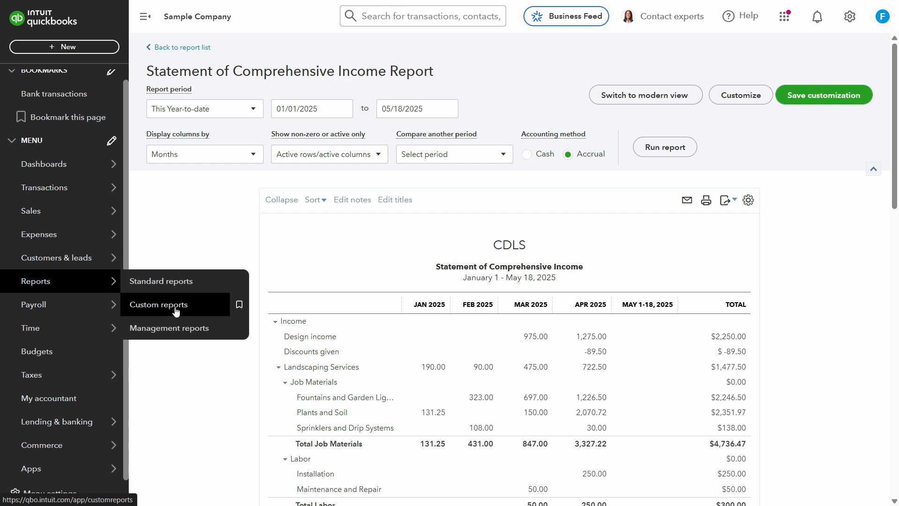
{"action": "left_click", "coordinate": [152, 309]}
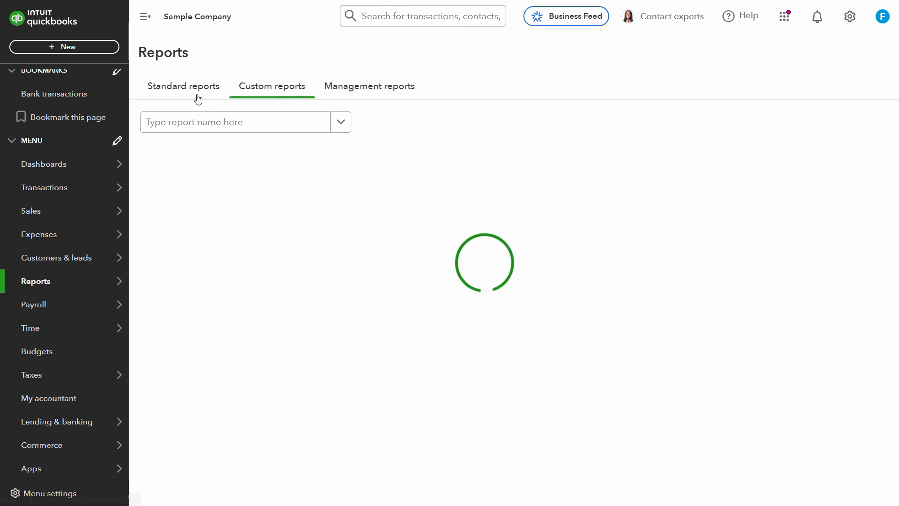
{"action": "left_click", "coordinate": [180, 91]}
{"action": "left_click", "coordinate": [271, 92]}
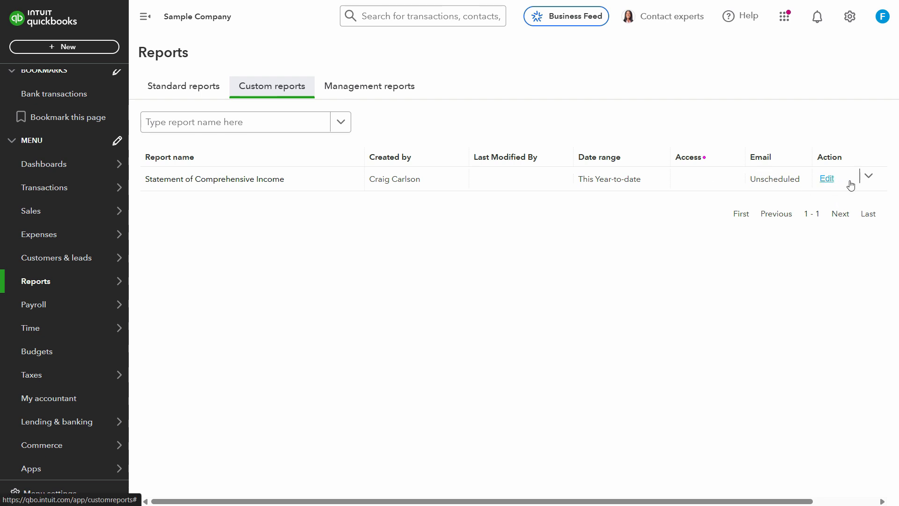
Review the available actions and edit settings of the saved Statement of Comprehensive Income report, and close them without changes.
{"action": "left_click", "coordinate": [869, 177]}
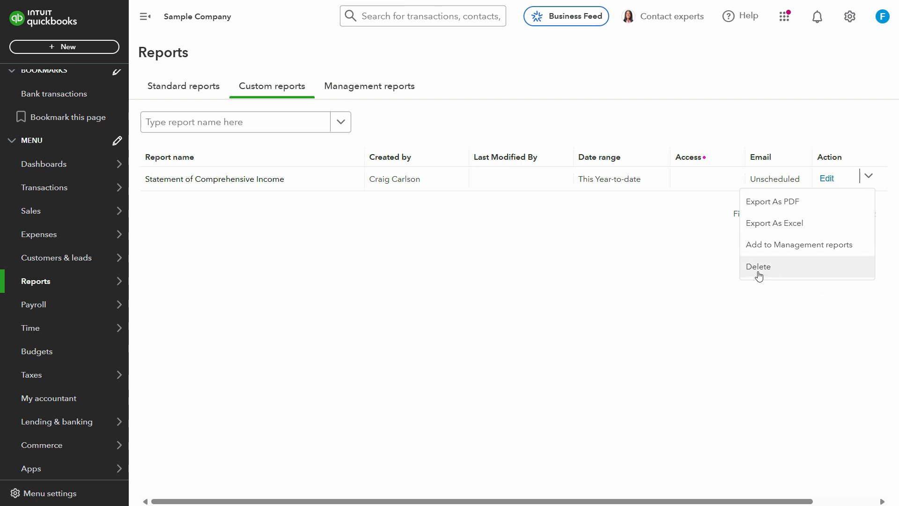
{"action": "left_click", "coordinate": [827, 179]}
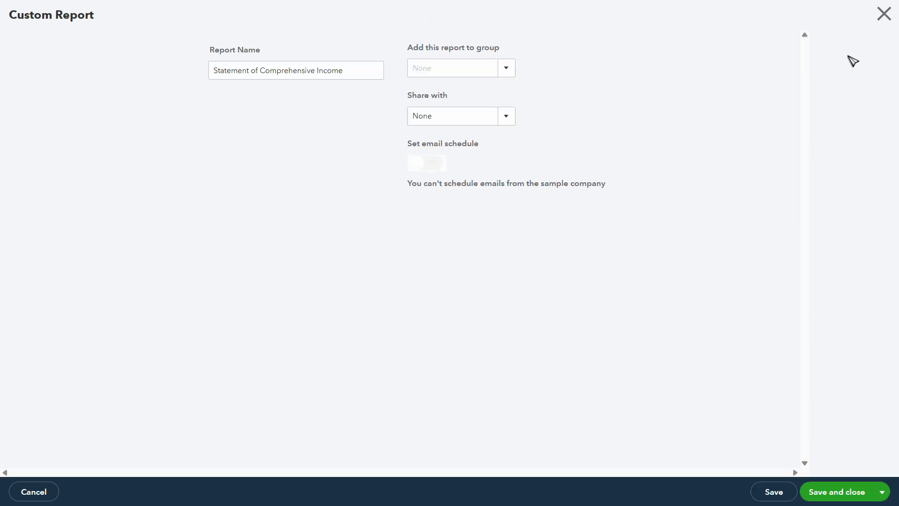
{"action": "left_click", "coordinate": [885, 14]}
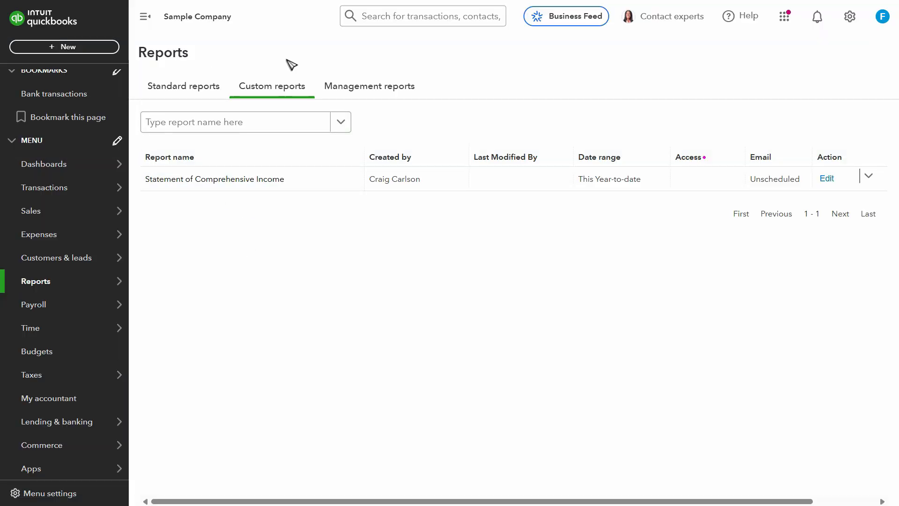